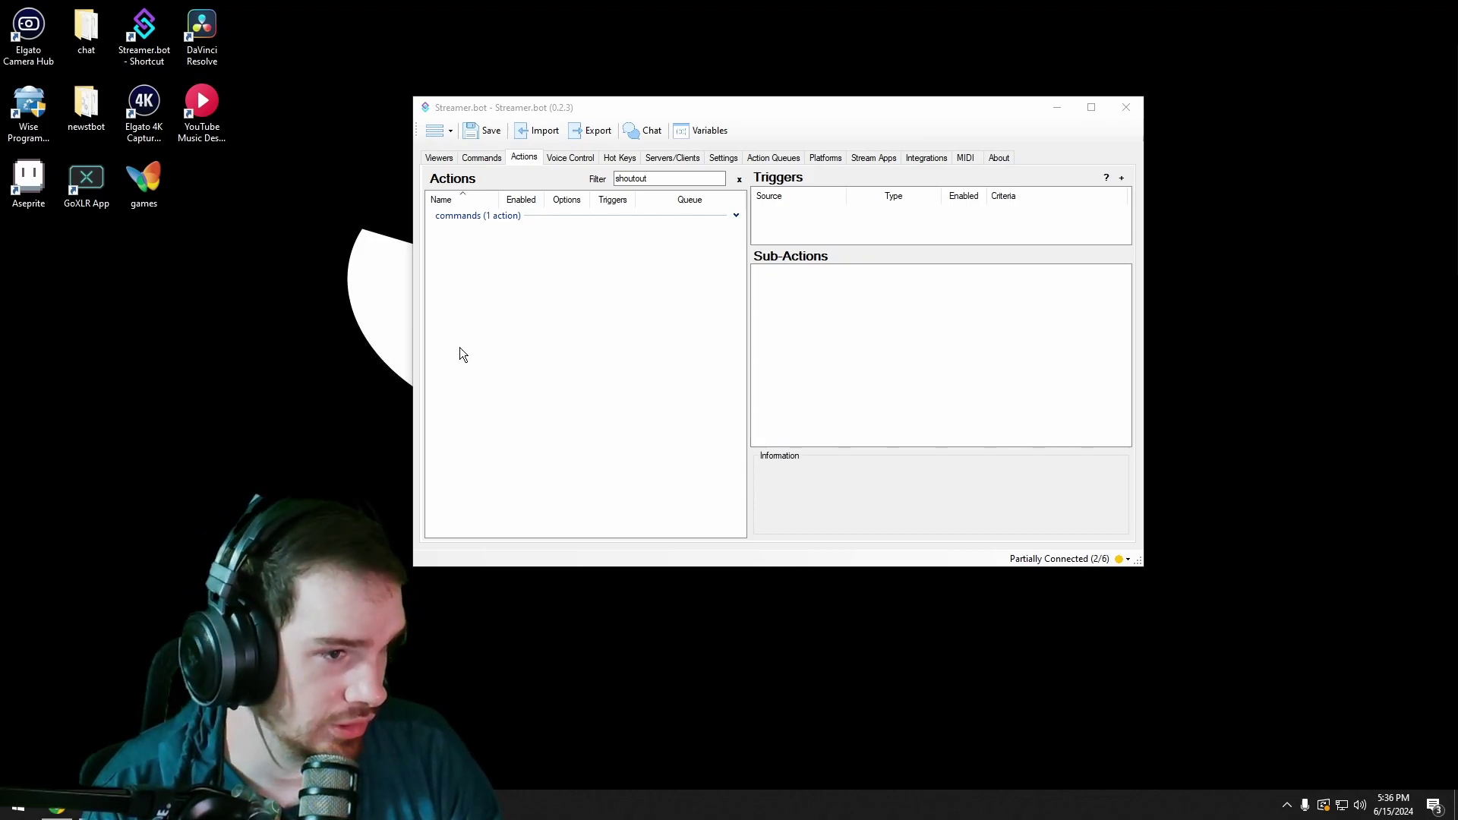
# Step: Add a new action named 'autoshoutout' from the Actions list context menu
pyautogui.rightClick(476, 258)
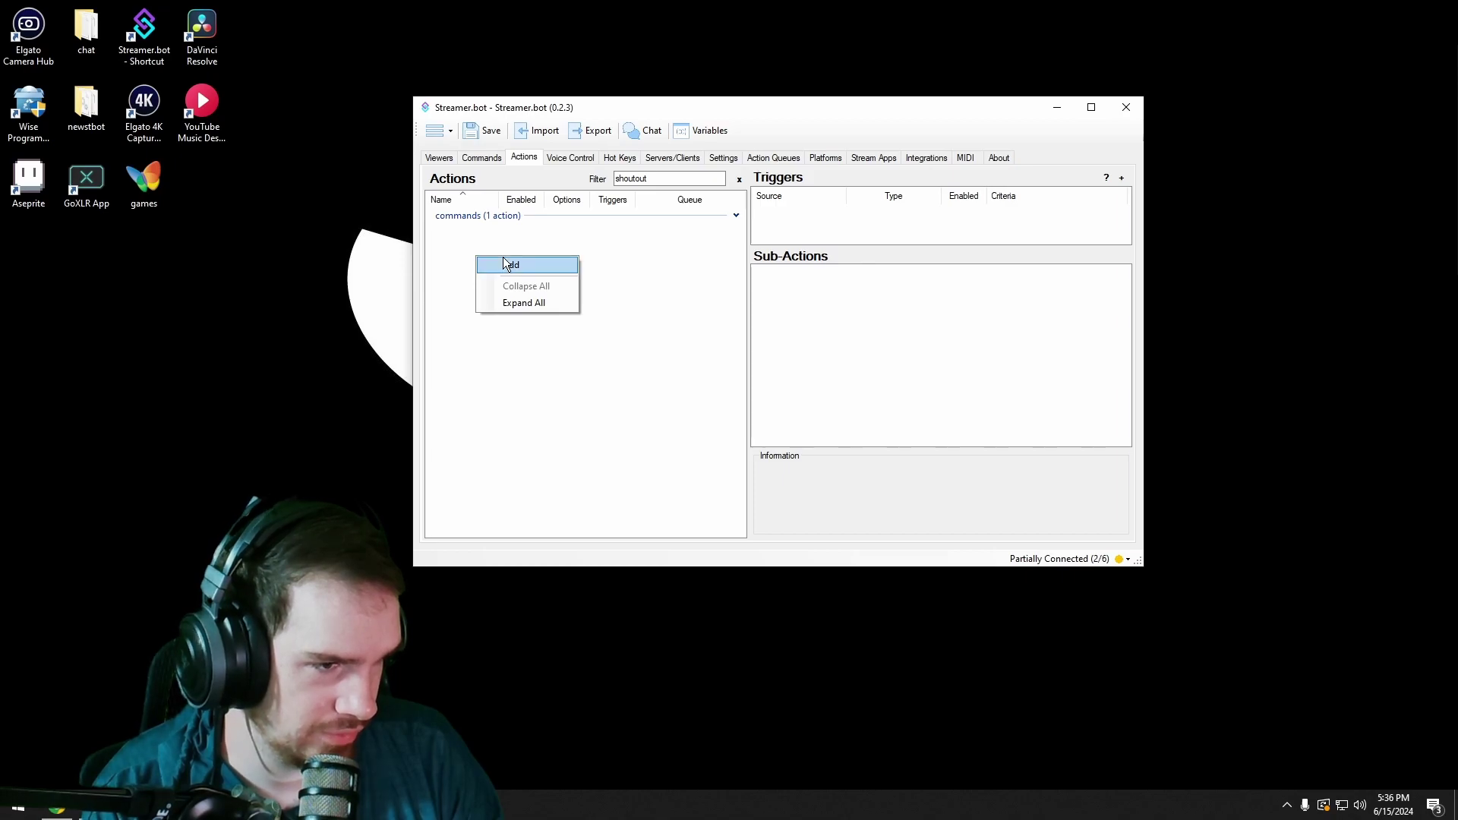
pyautogui.click(503, 264)
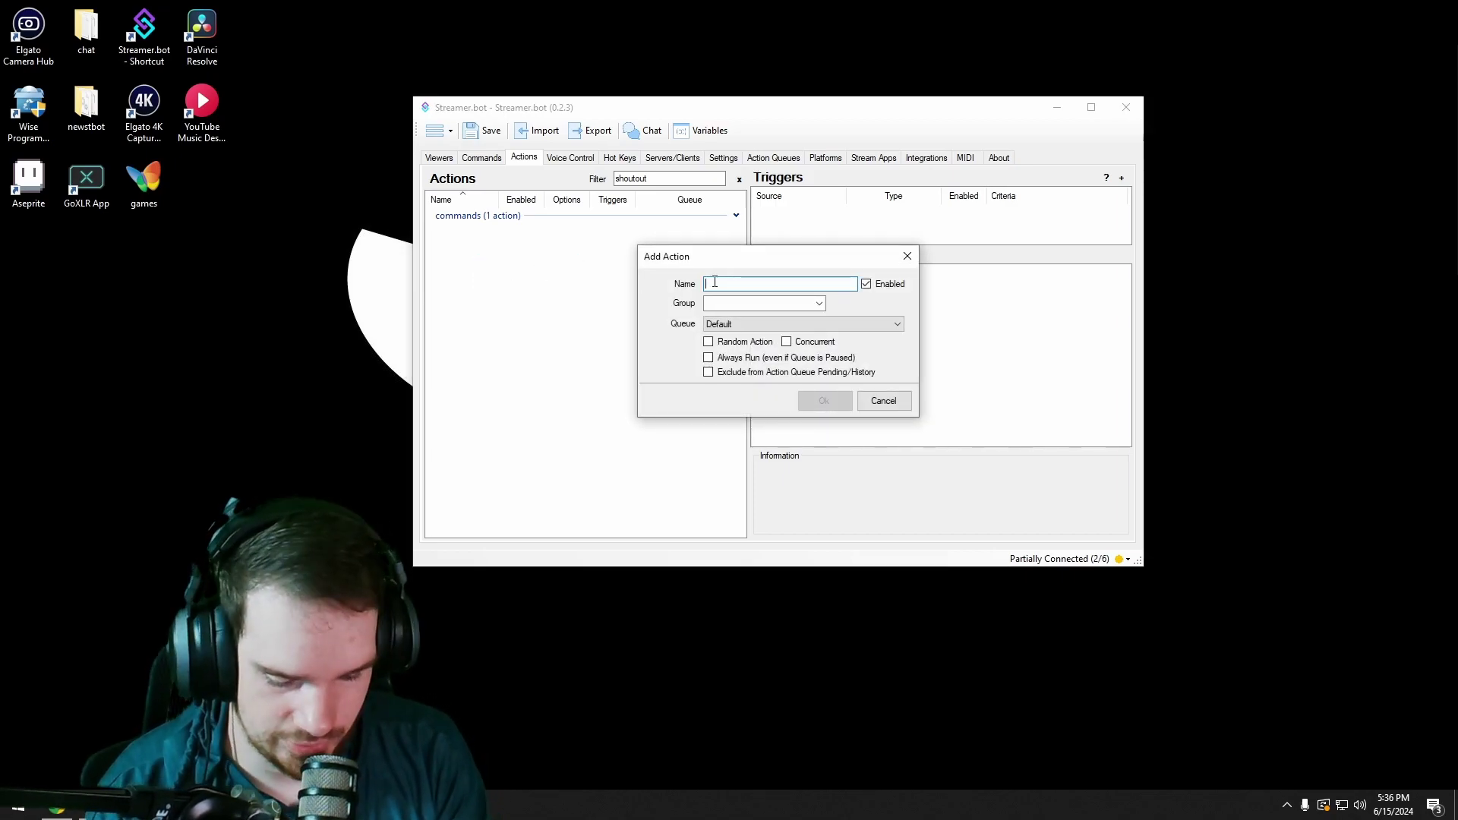
pyautogui.write('autos')
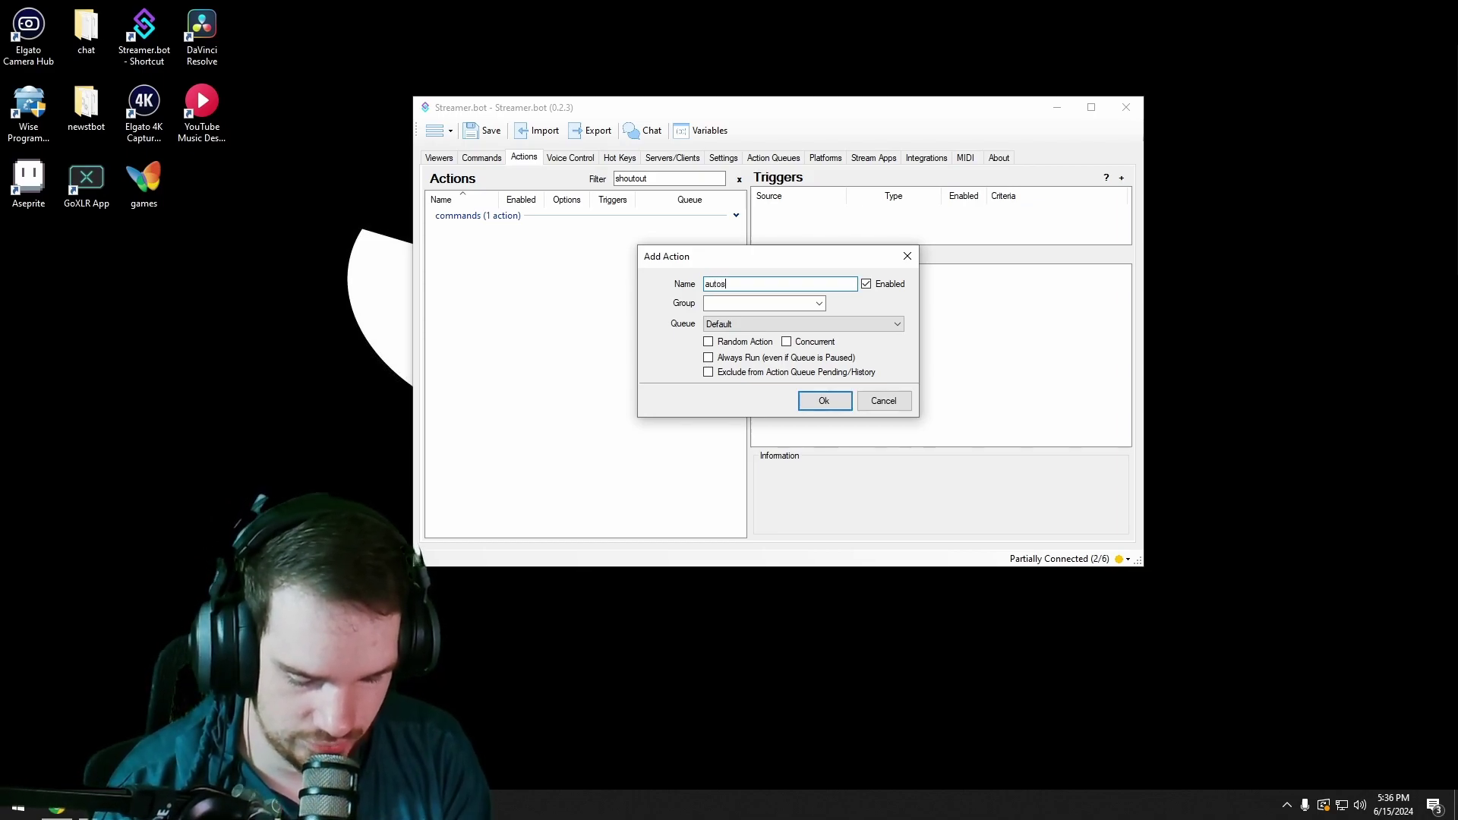
pyautogui.write('hout')
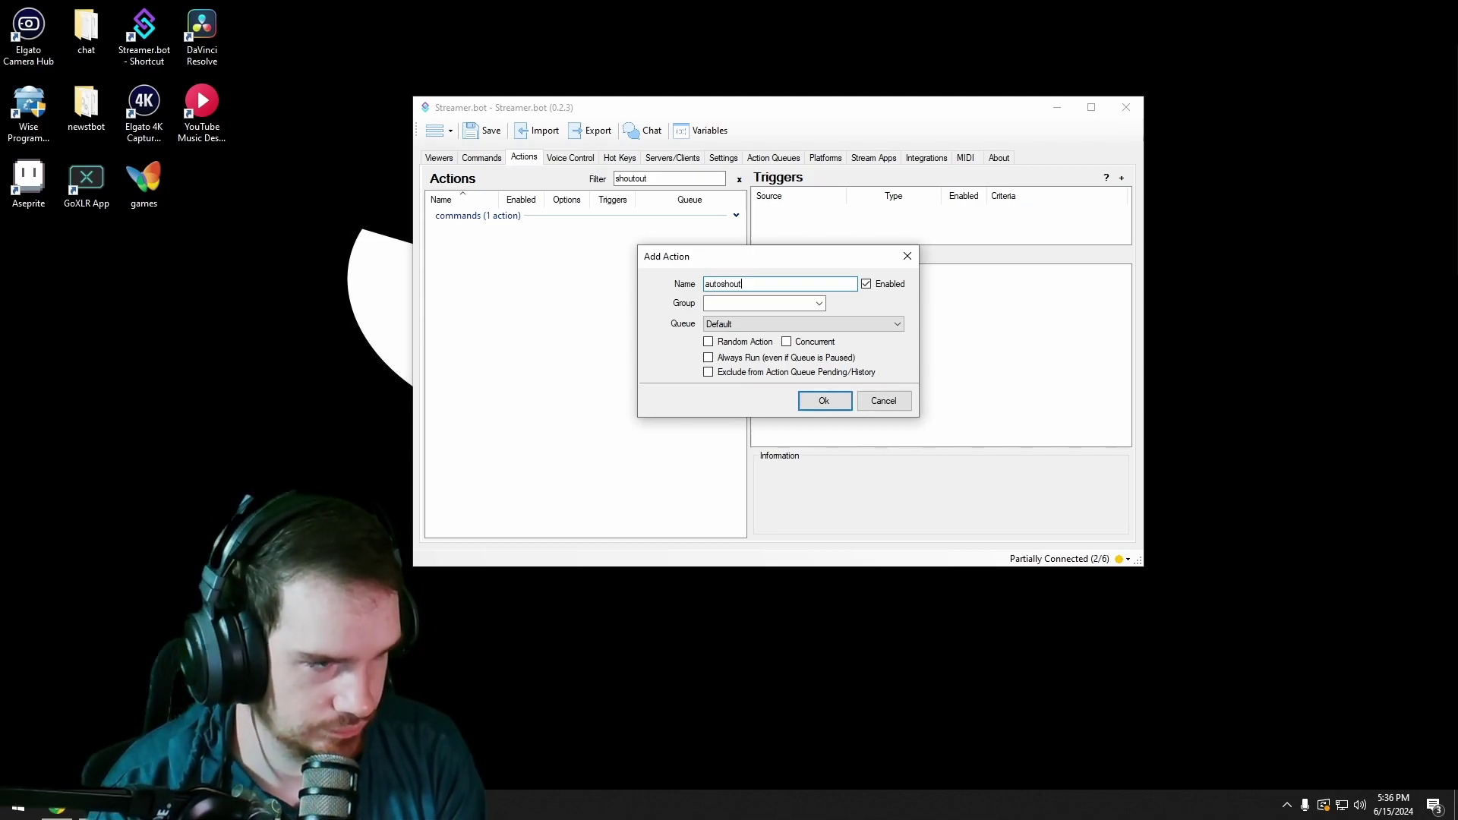
pyautogui.write('out')
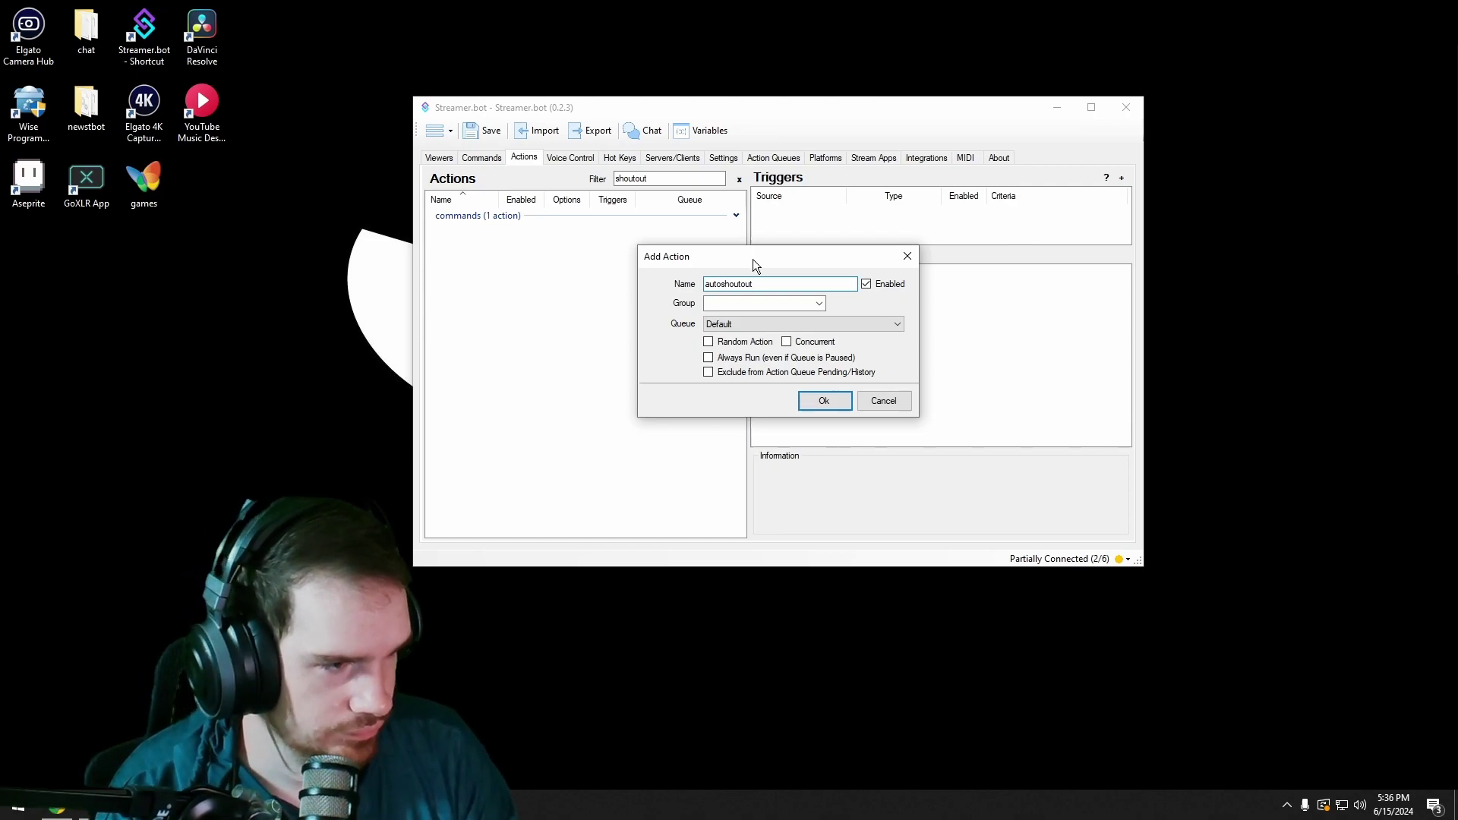
pyautogui.click(816, 401)
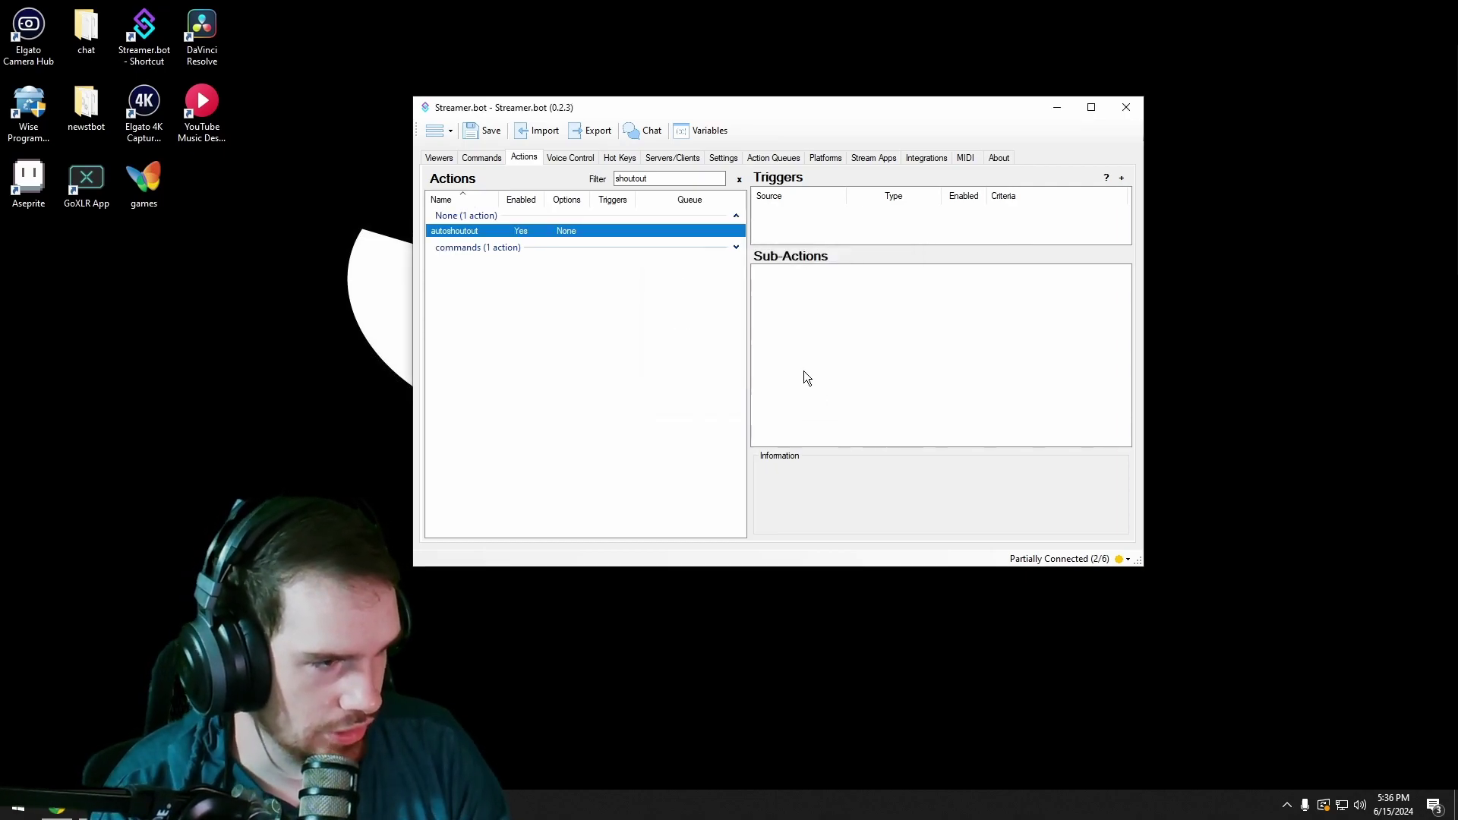
# Step: Add a Twitch General First Words trigger restricted to one chatter's user name
pyautogui.rightClick(774, 220)
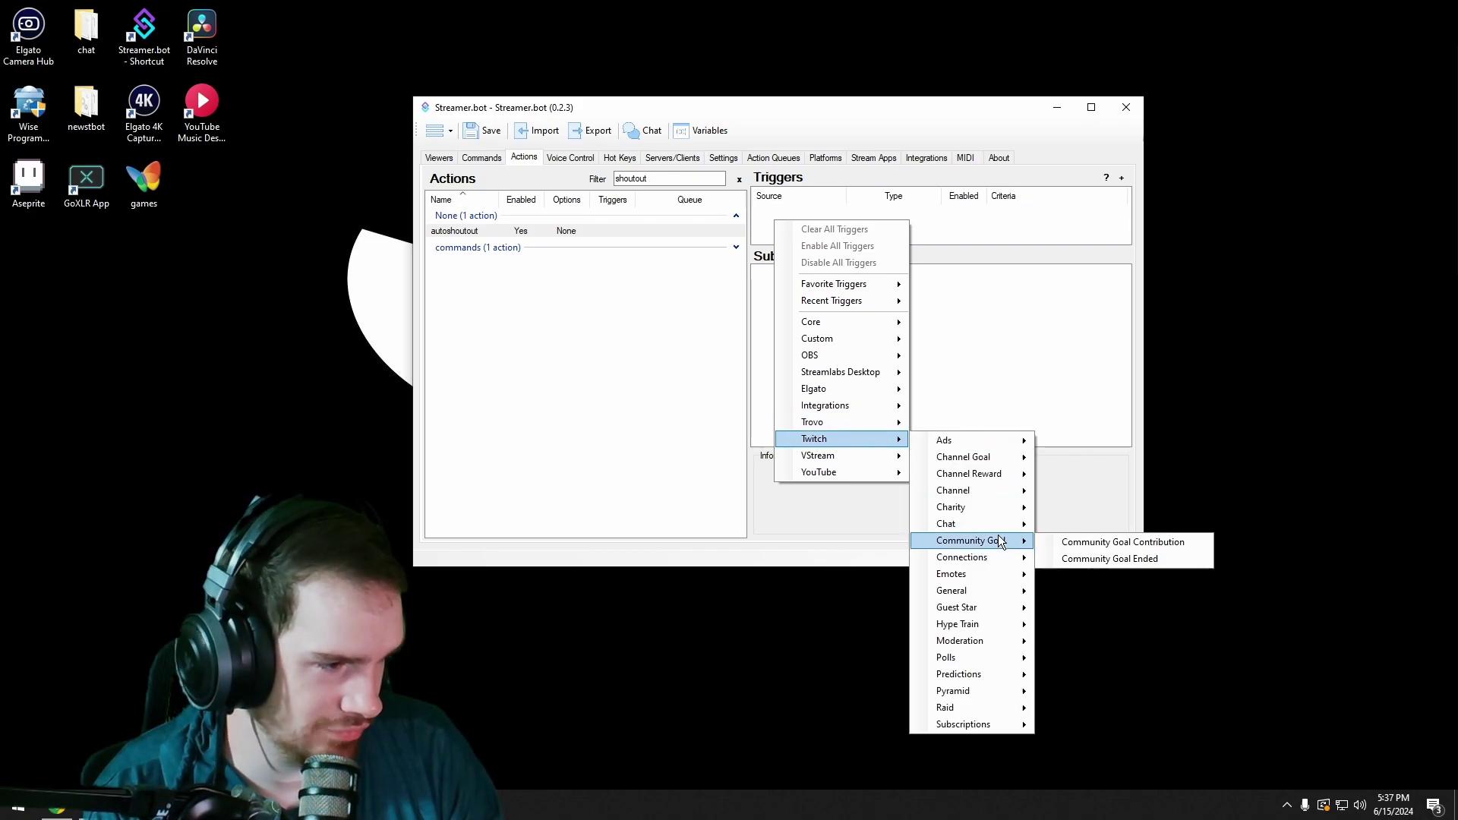
pyautogui.moveTo(952, 591)
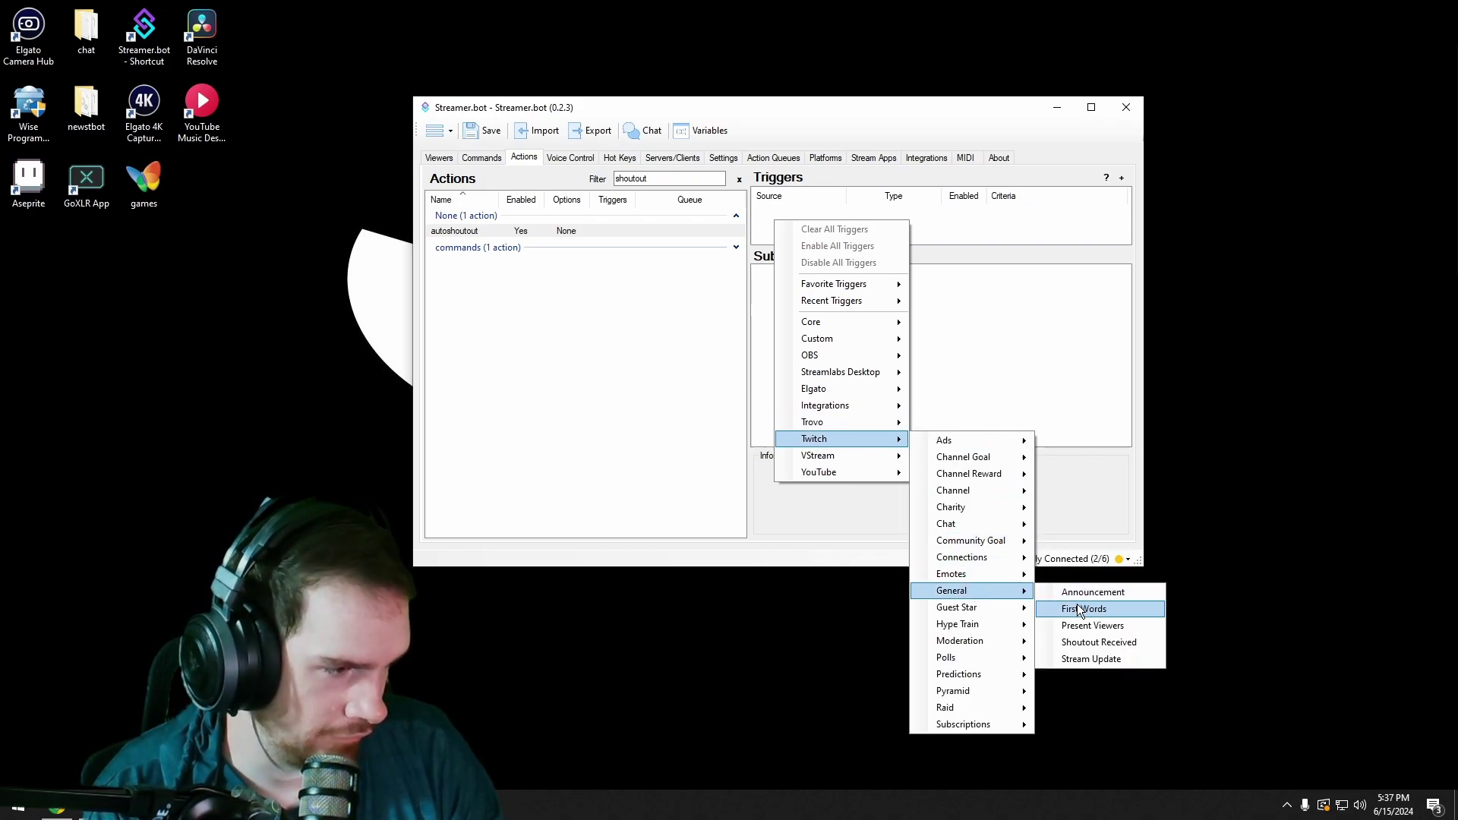
pyautogui.click(1083, 609)
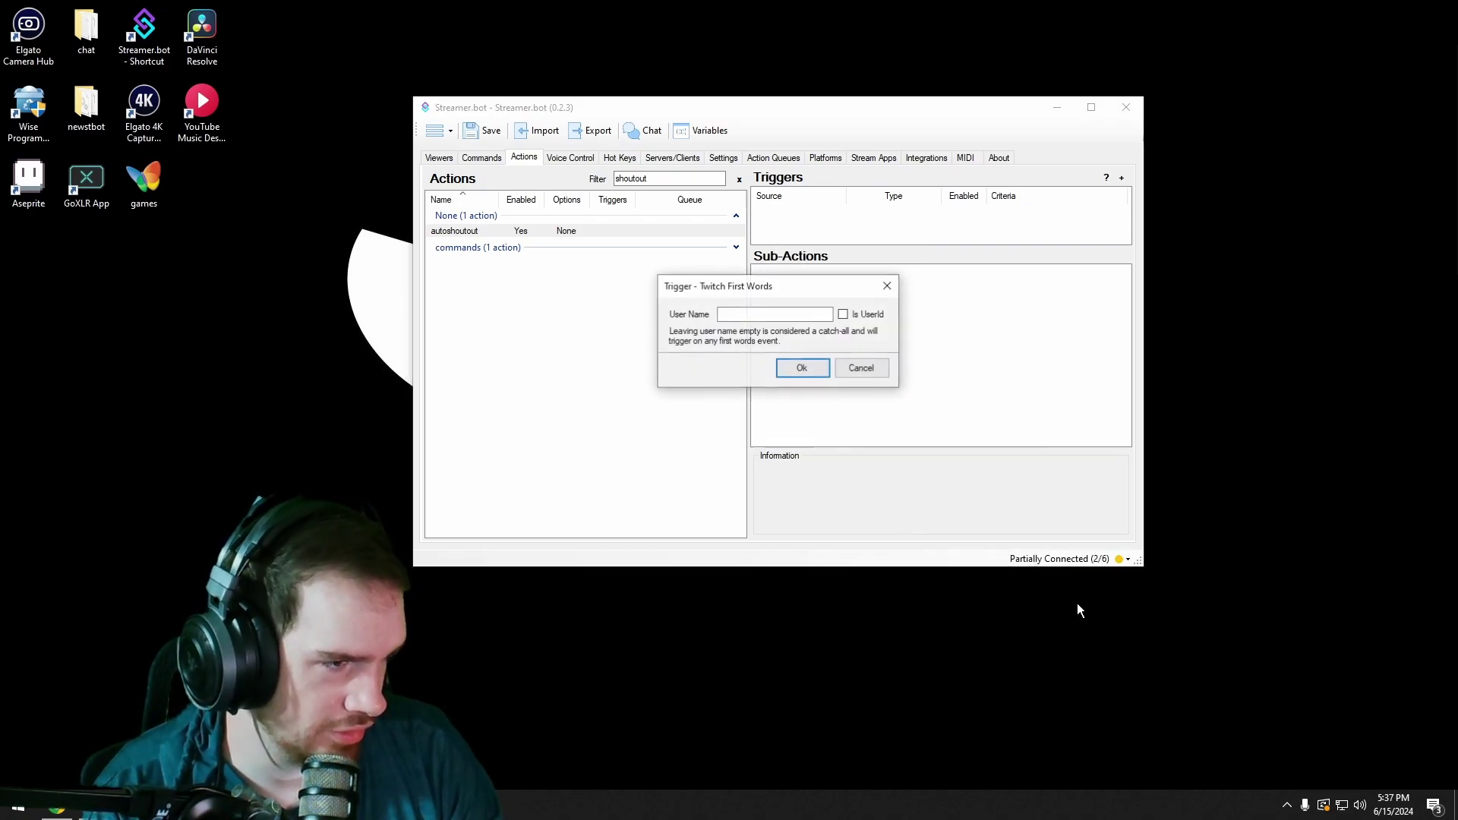
pyautogui.click(741, 313)
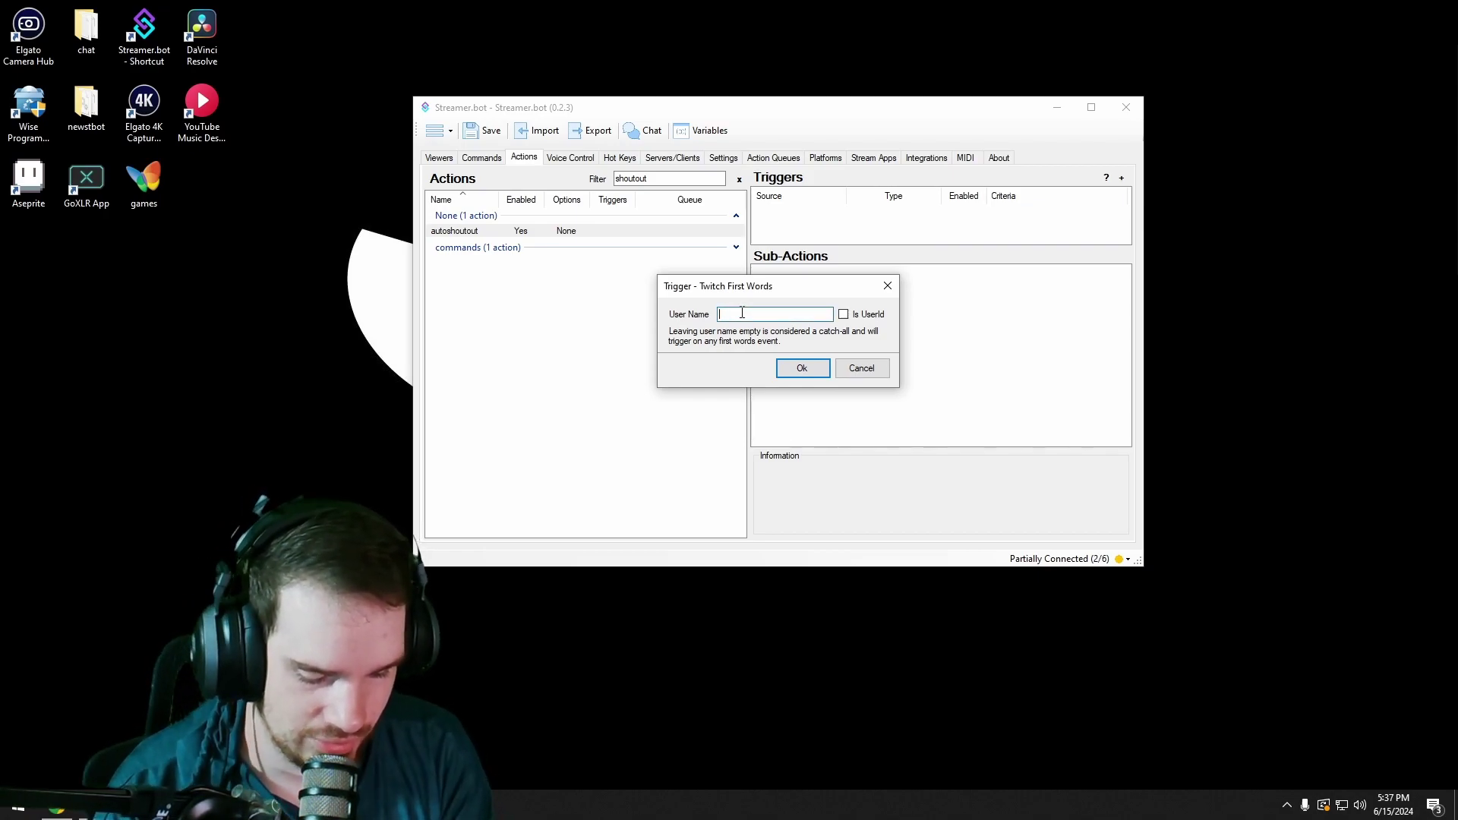
pyautogui.write('noidv')
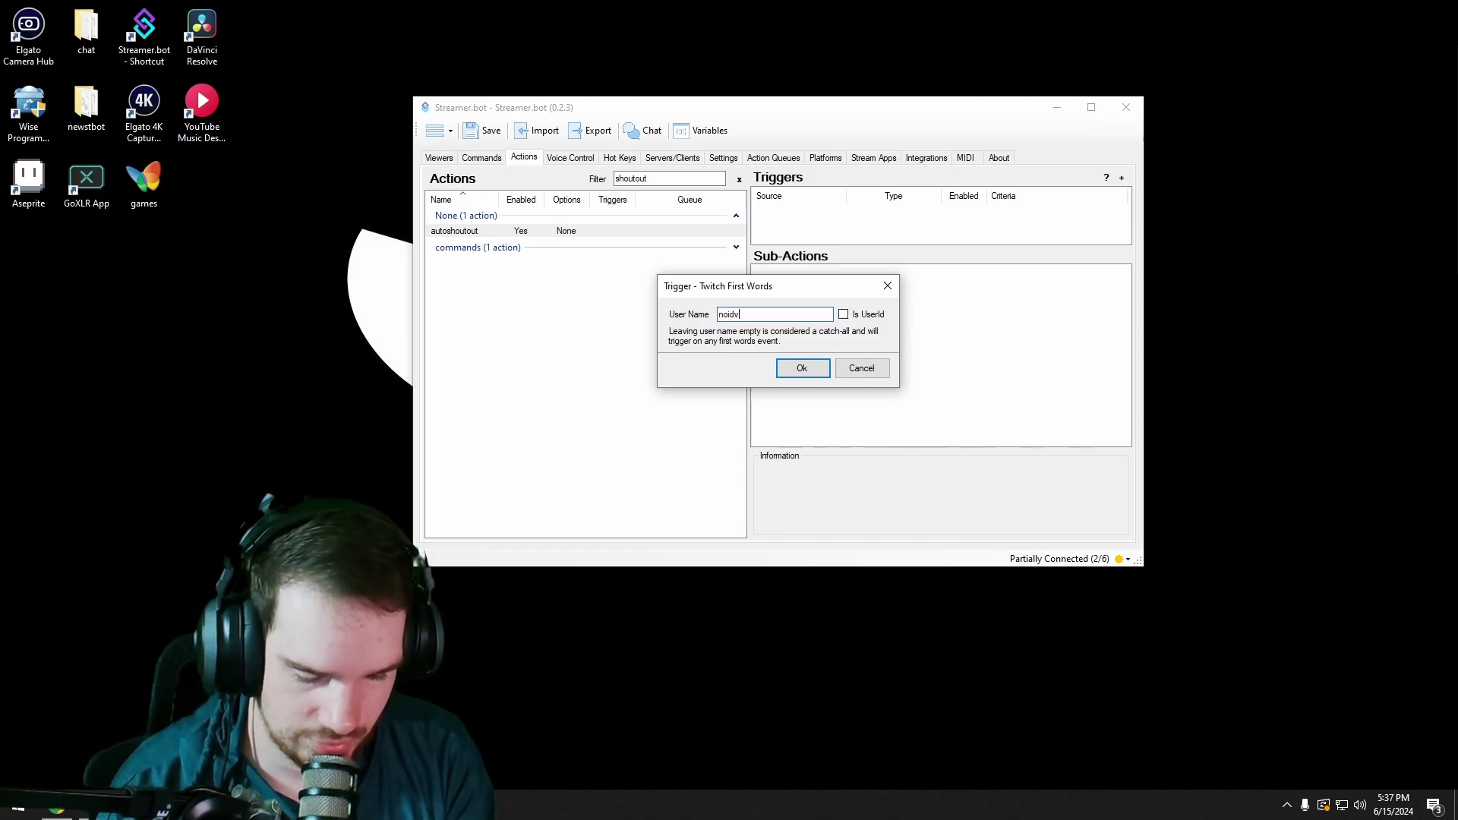
pyautogui.write('ul')
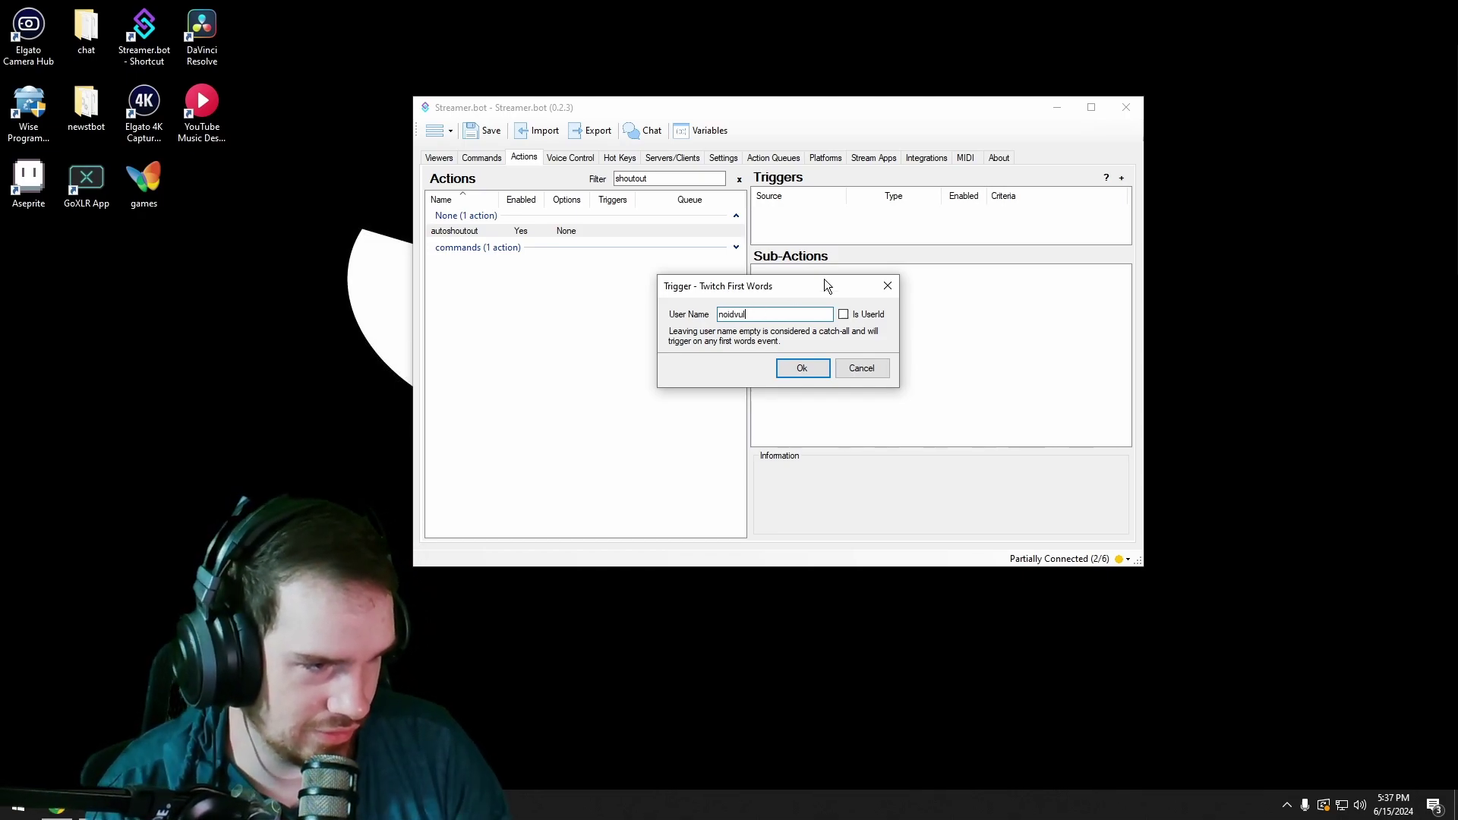
pyautogui.click(803, 369)
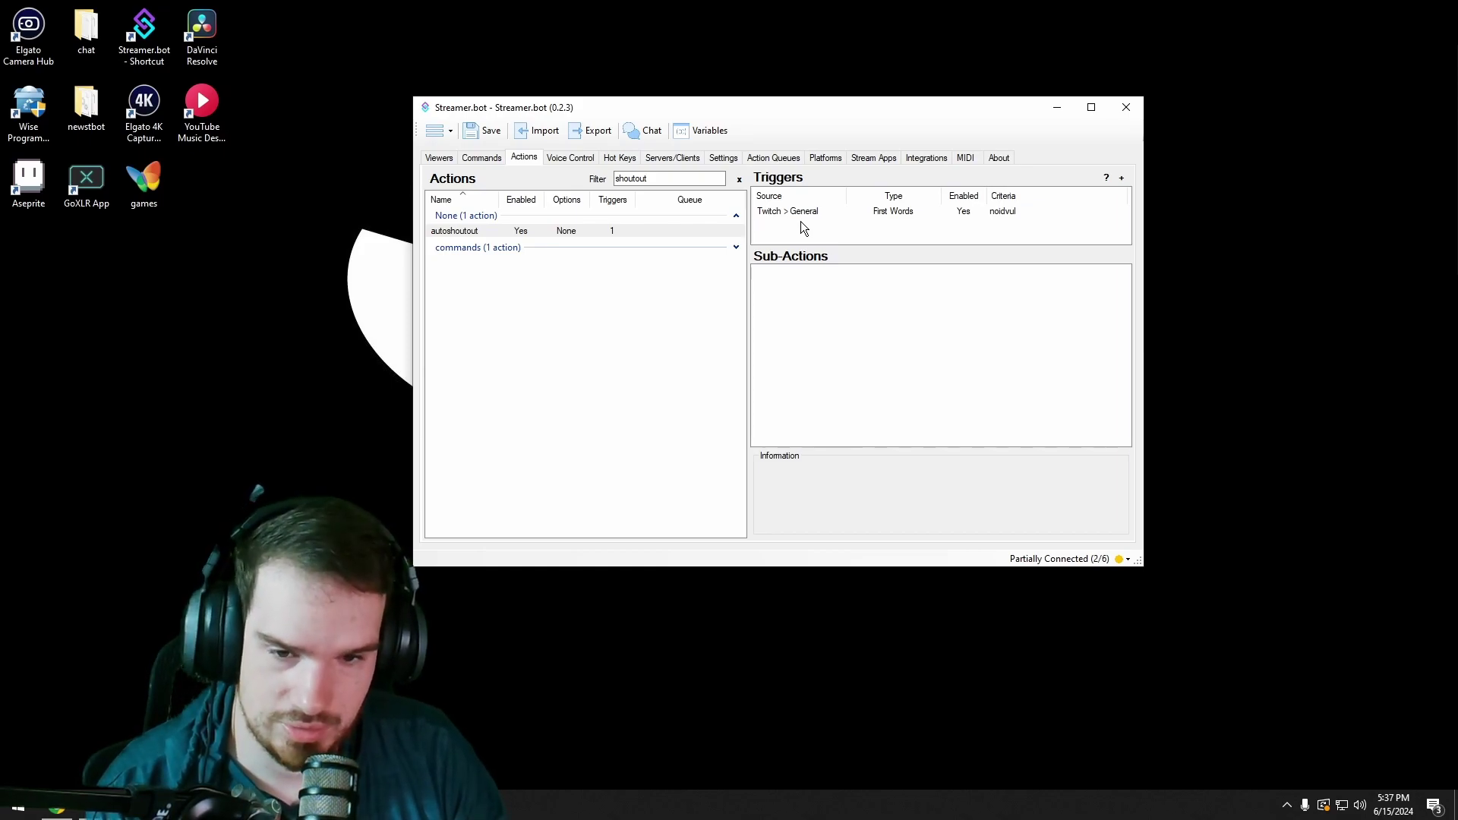
# Step: Add a Twitch Send Message sub-action with text 'check out %user% over at twitch.tv/%user%'
pyautogui.rightClick(795, 287)
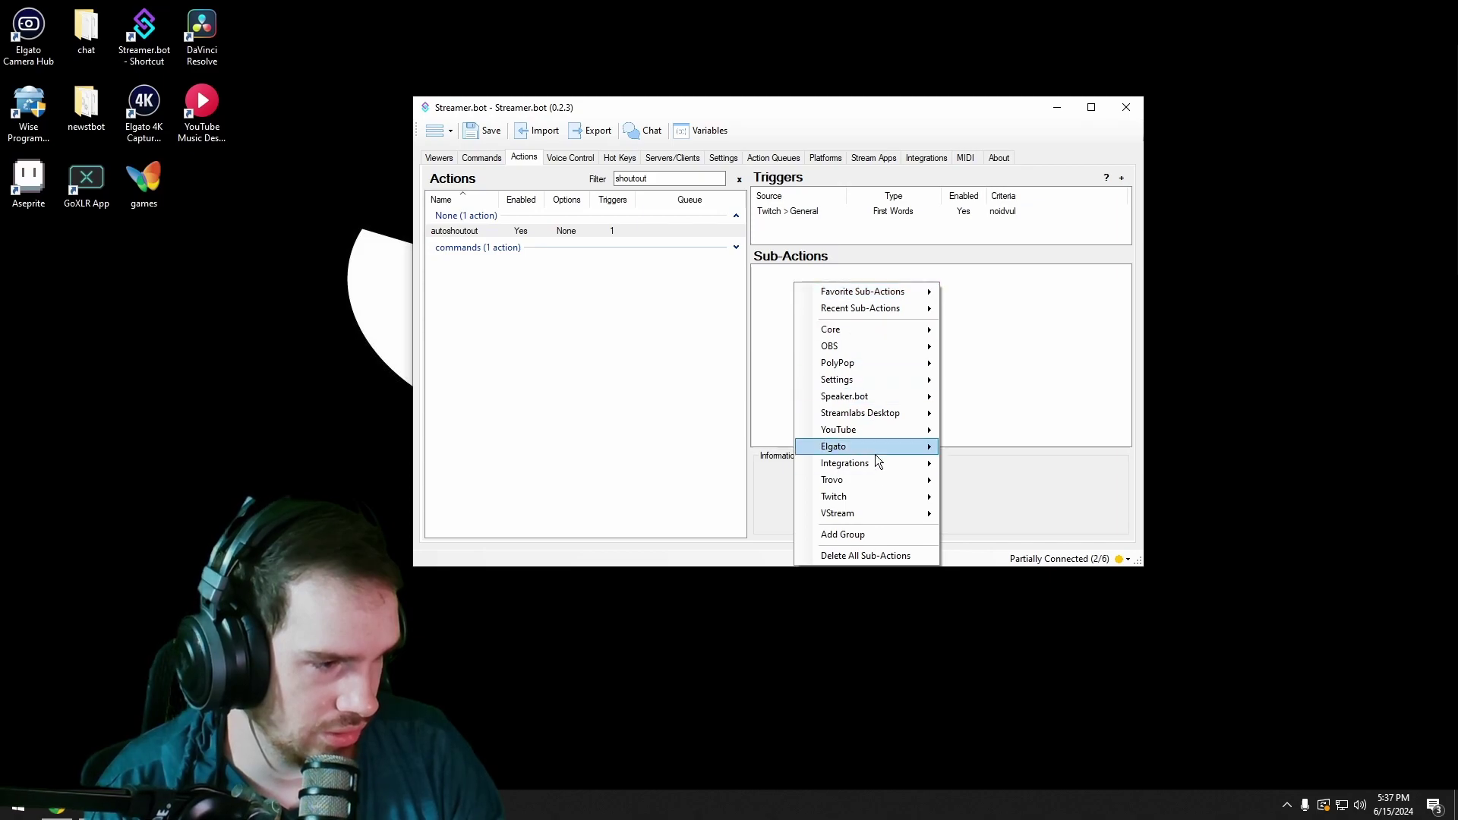
pyautogui.moveTo(834, 498)
pyautogui.moveTo(977, 548)
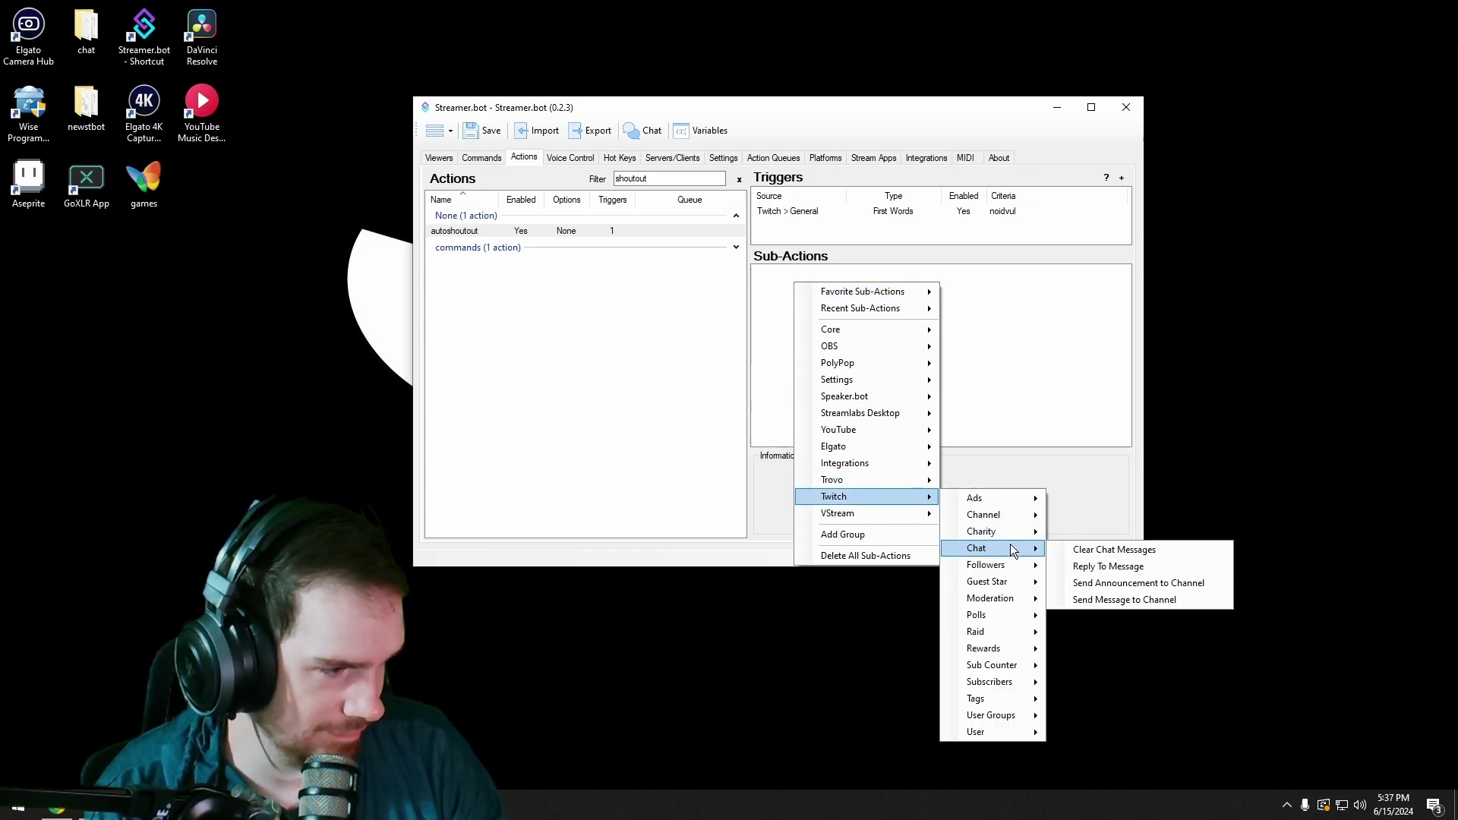
pyautogui.click(1097, 599)
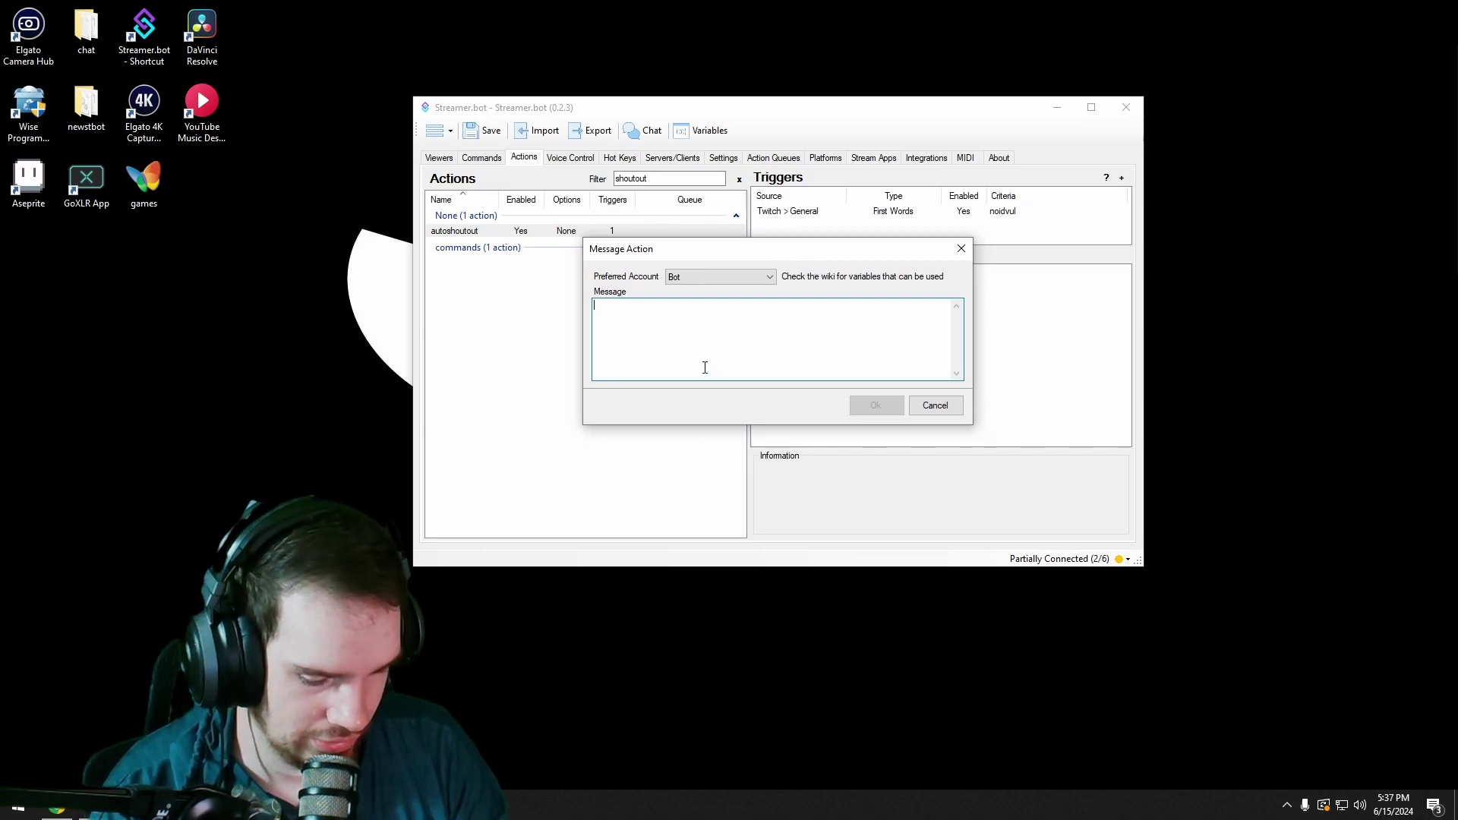
pyautogui.write('che')
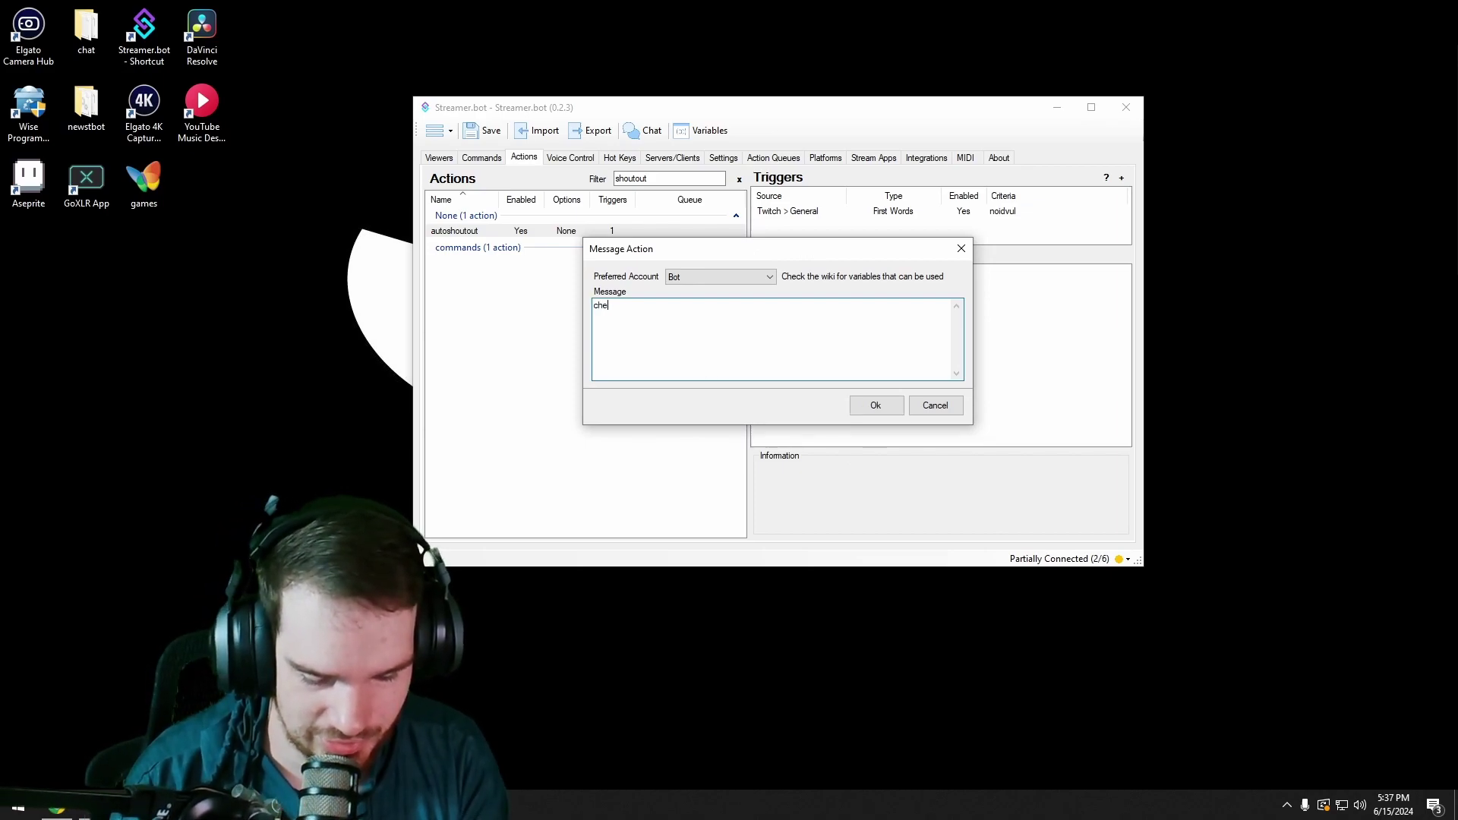
pyautogui.write('ckout')
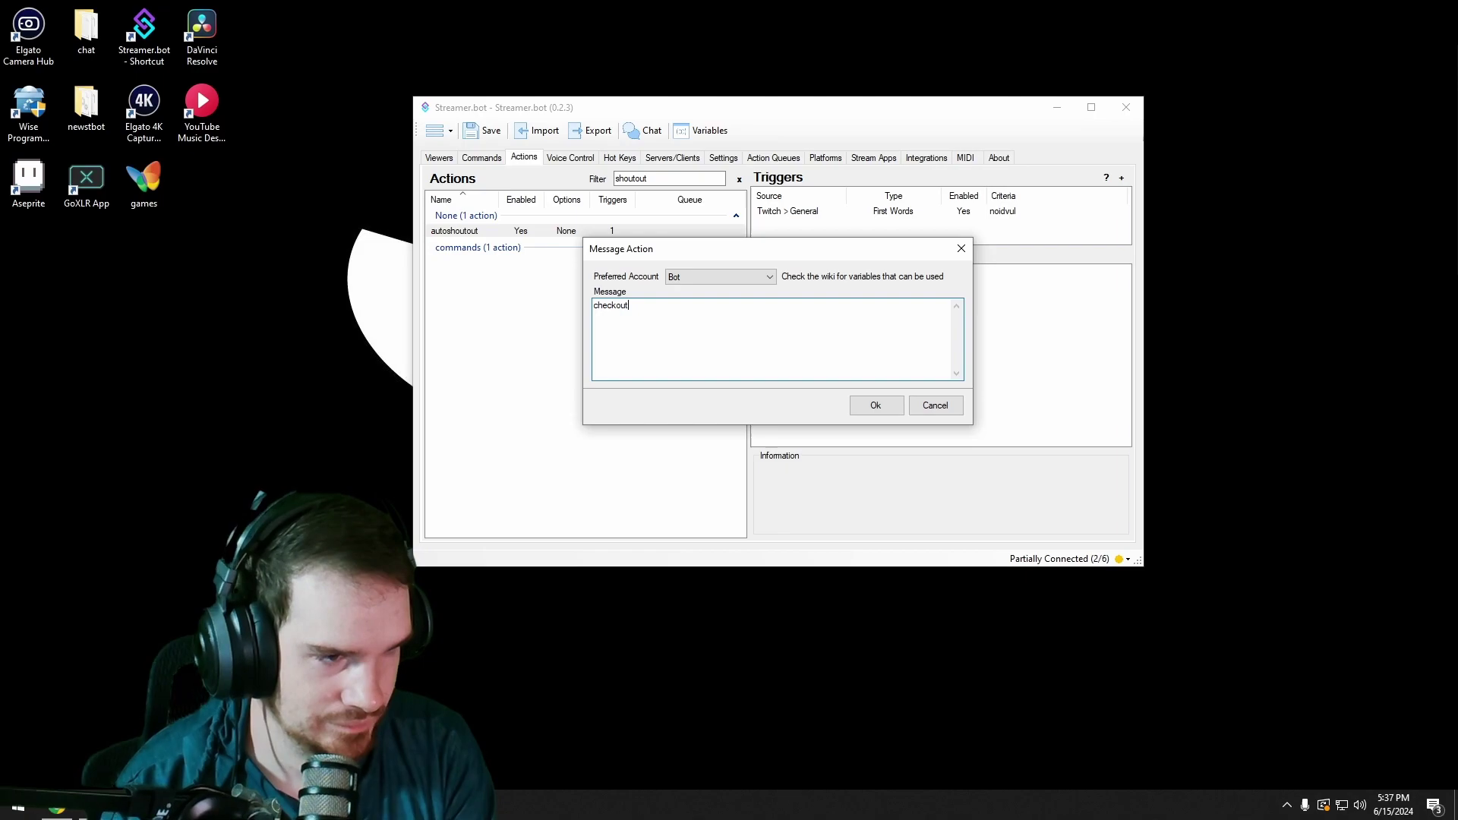
pyautogui.press('BackSpace')
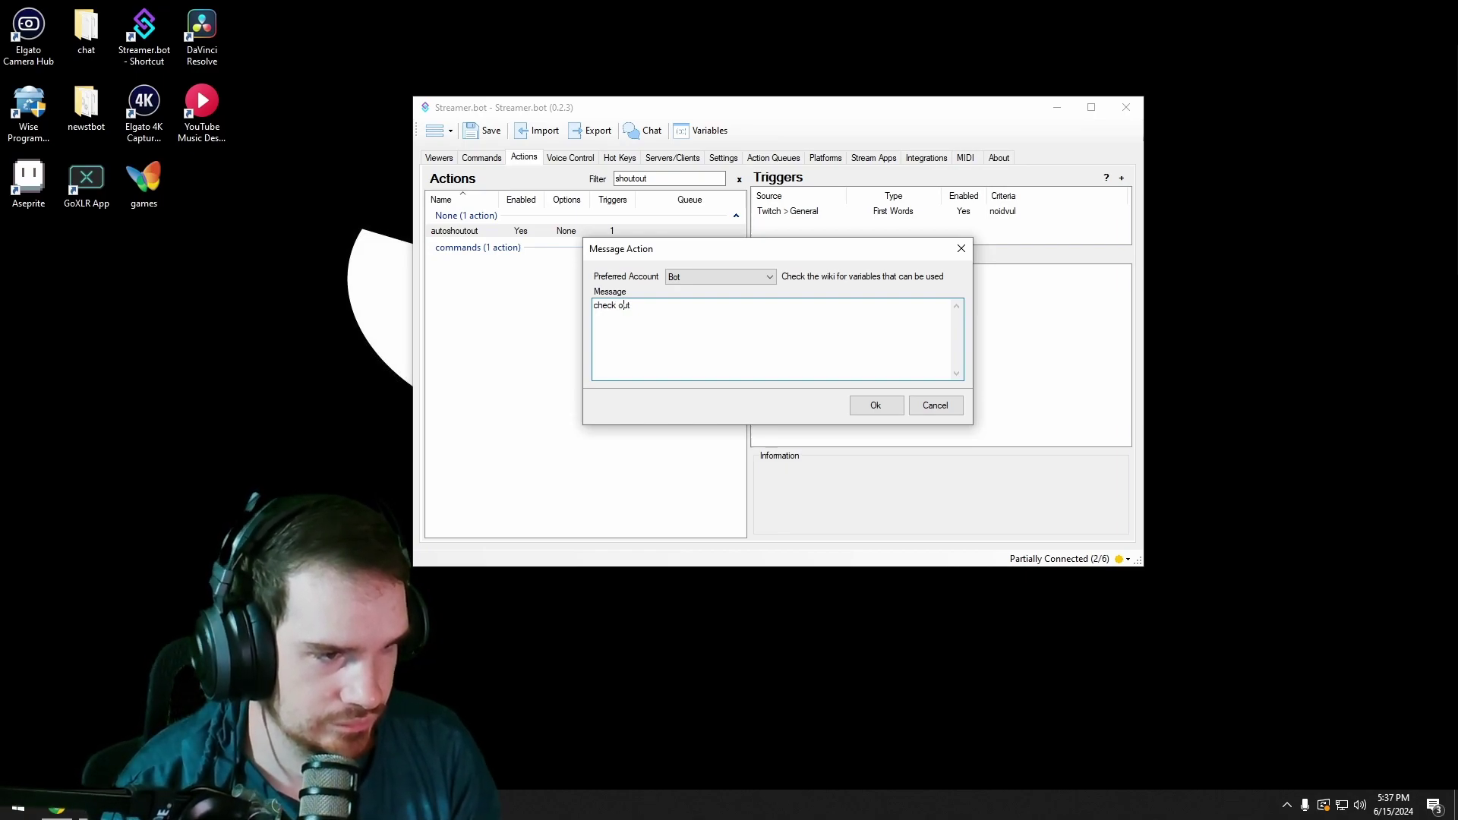
pyautogui.write('t ')
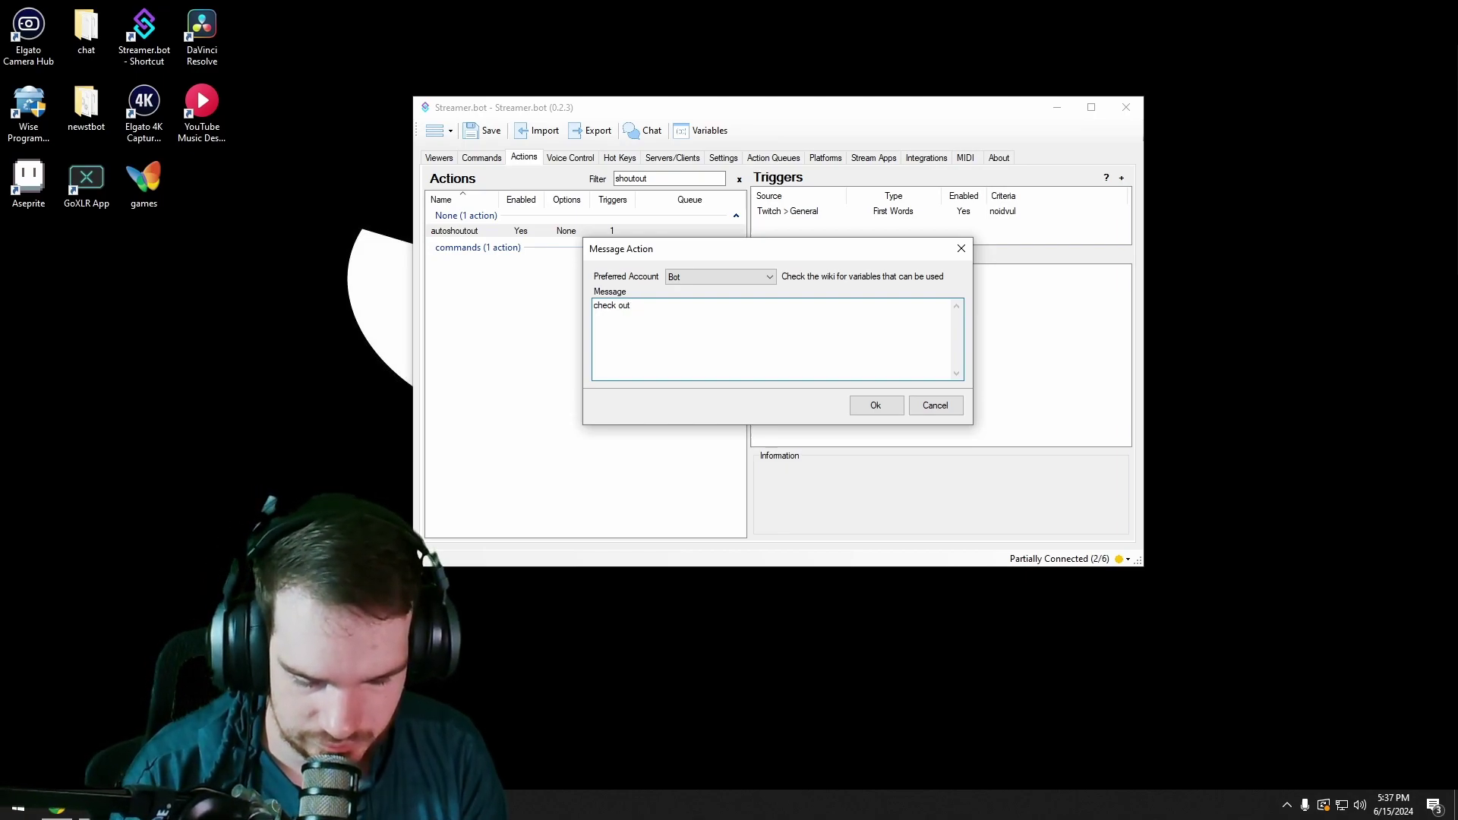
pyautogui.write('%us')
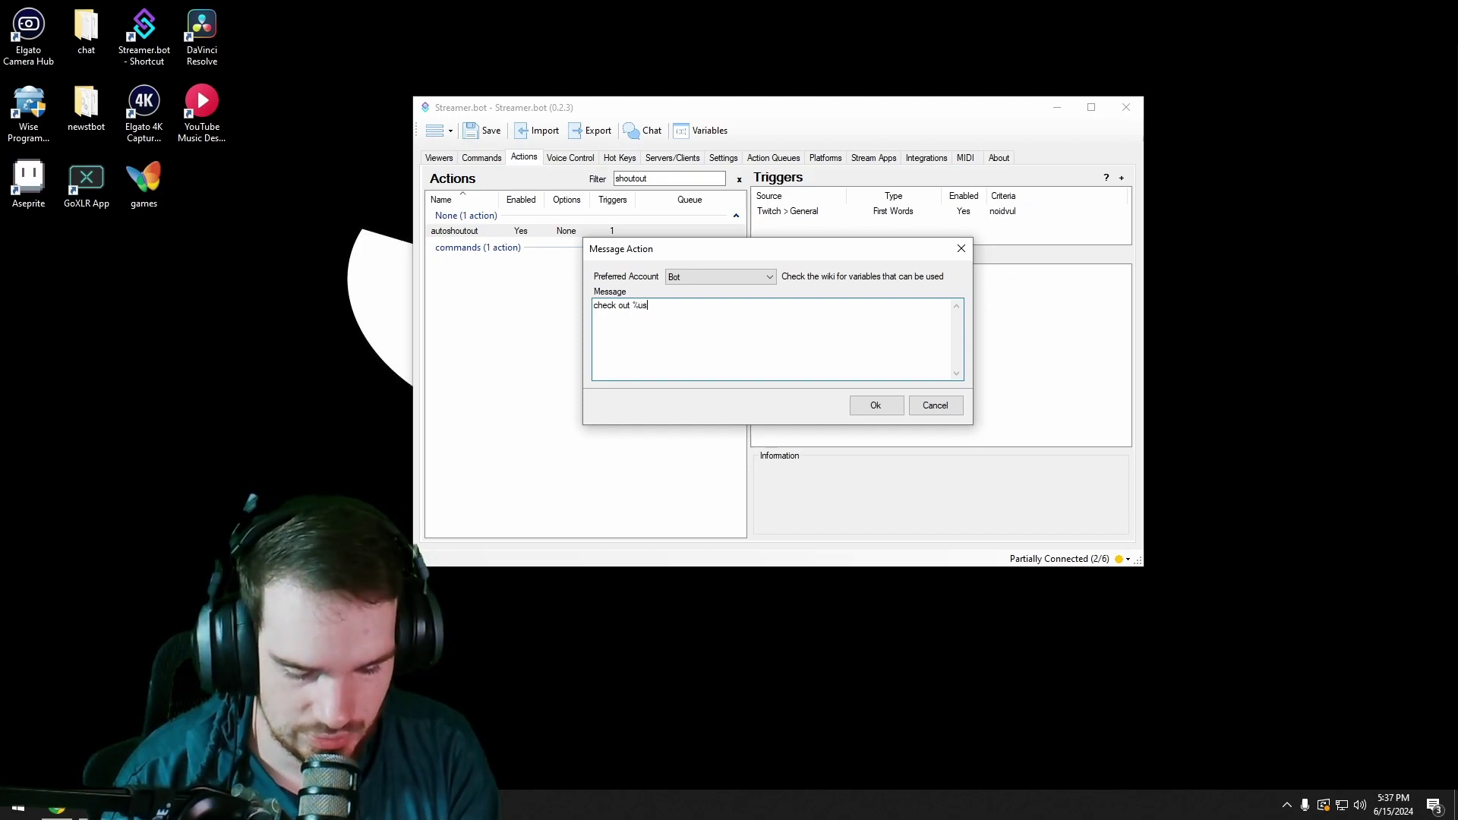
pyautogui.write('er% over')
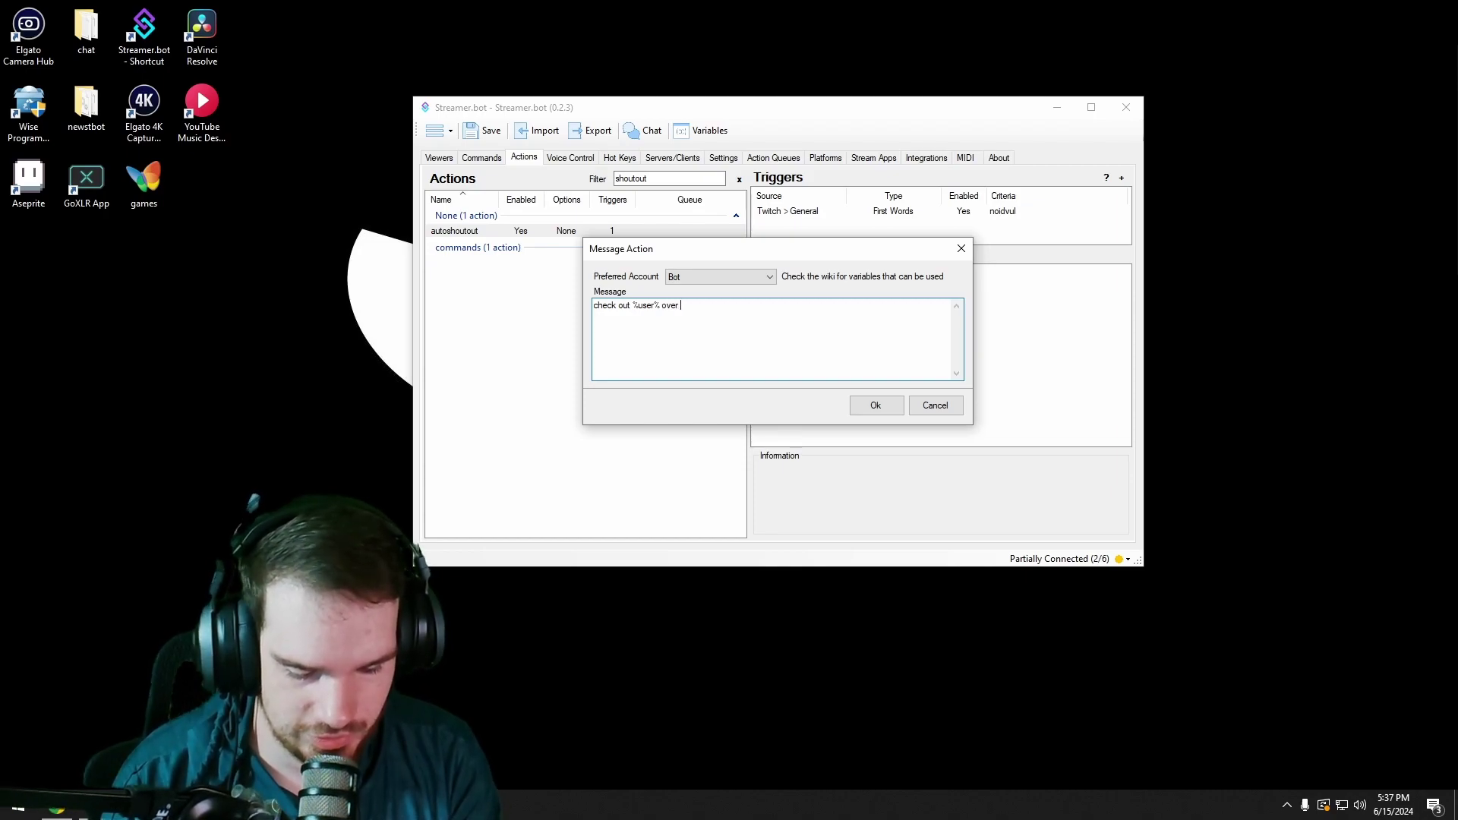
pyautogui.write('witch.tv')
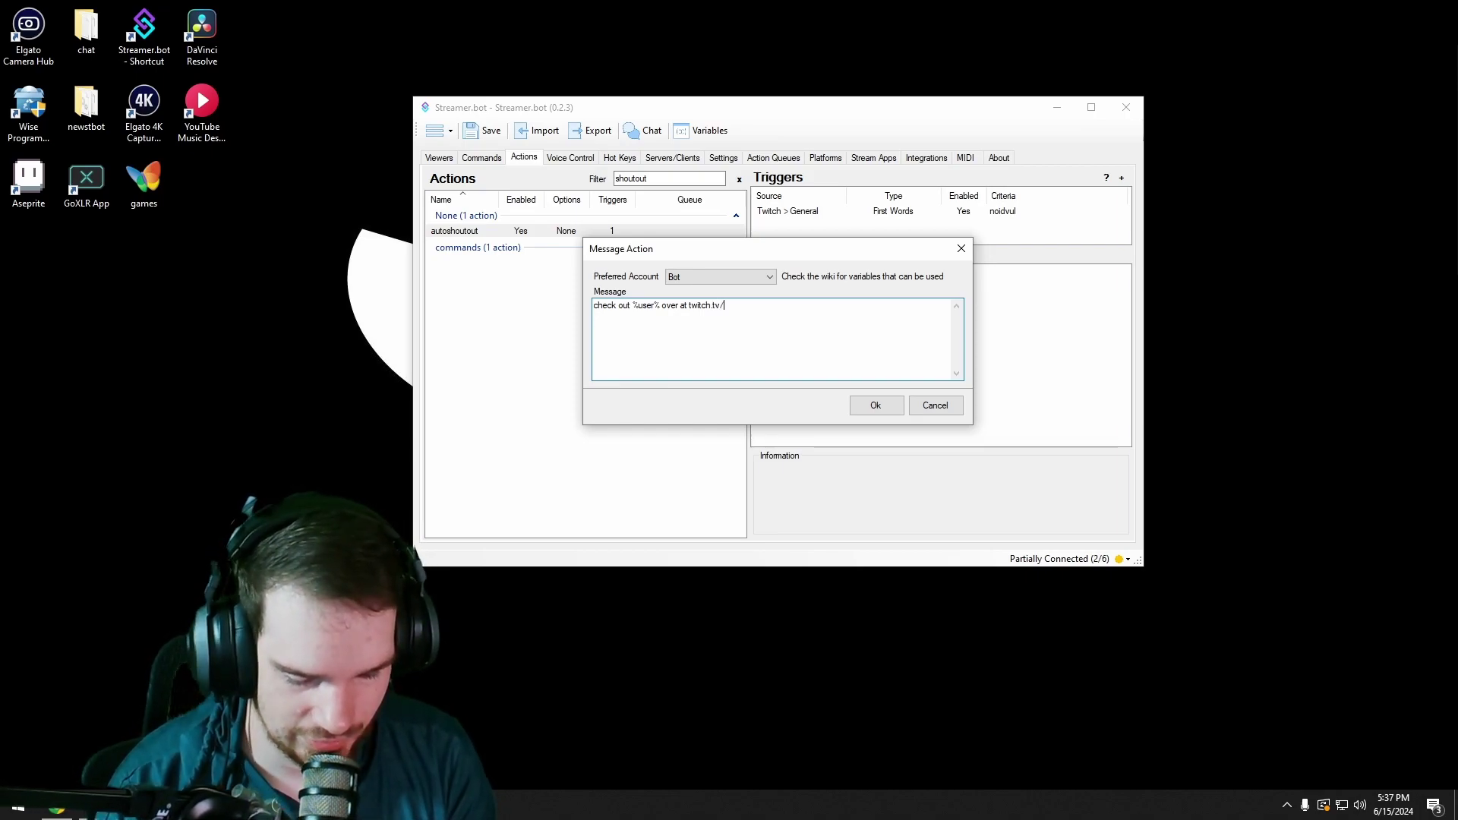
pyautogui.write('/%use')
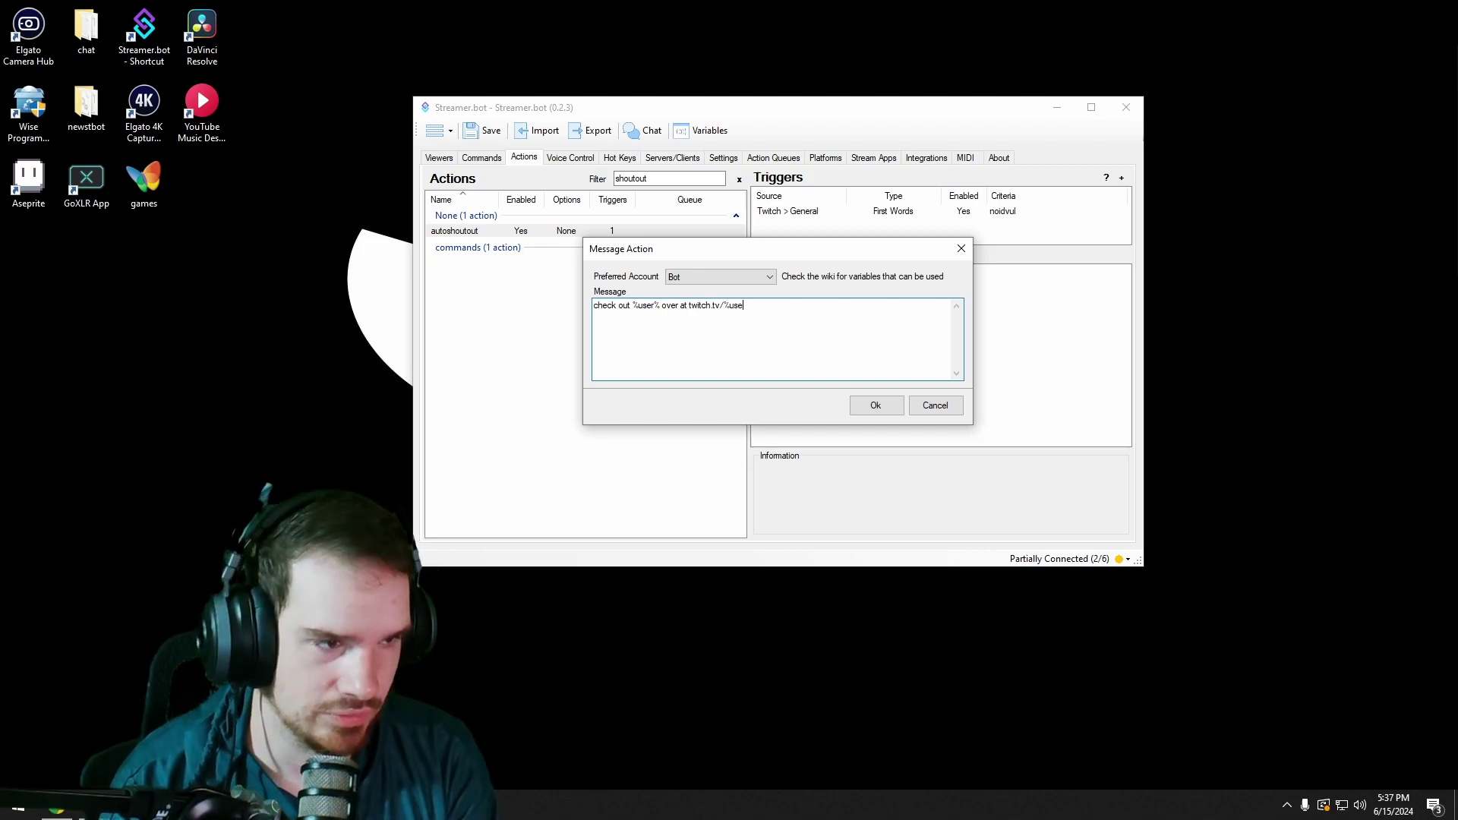
pyautogui.write('r%')
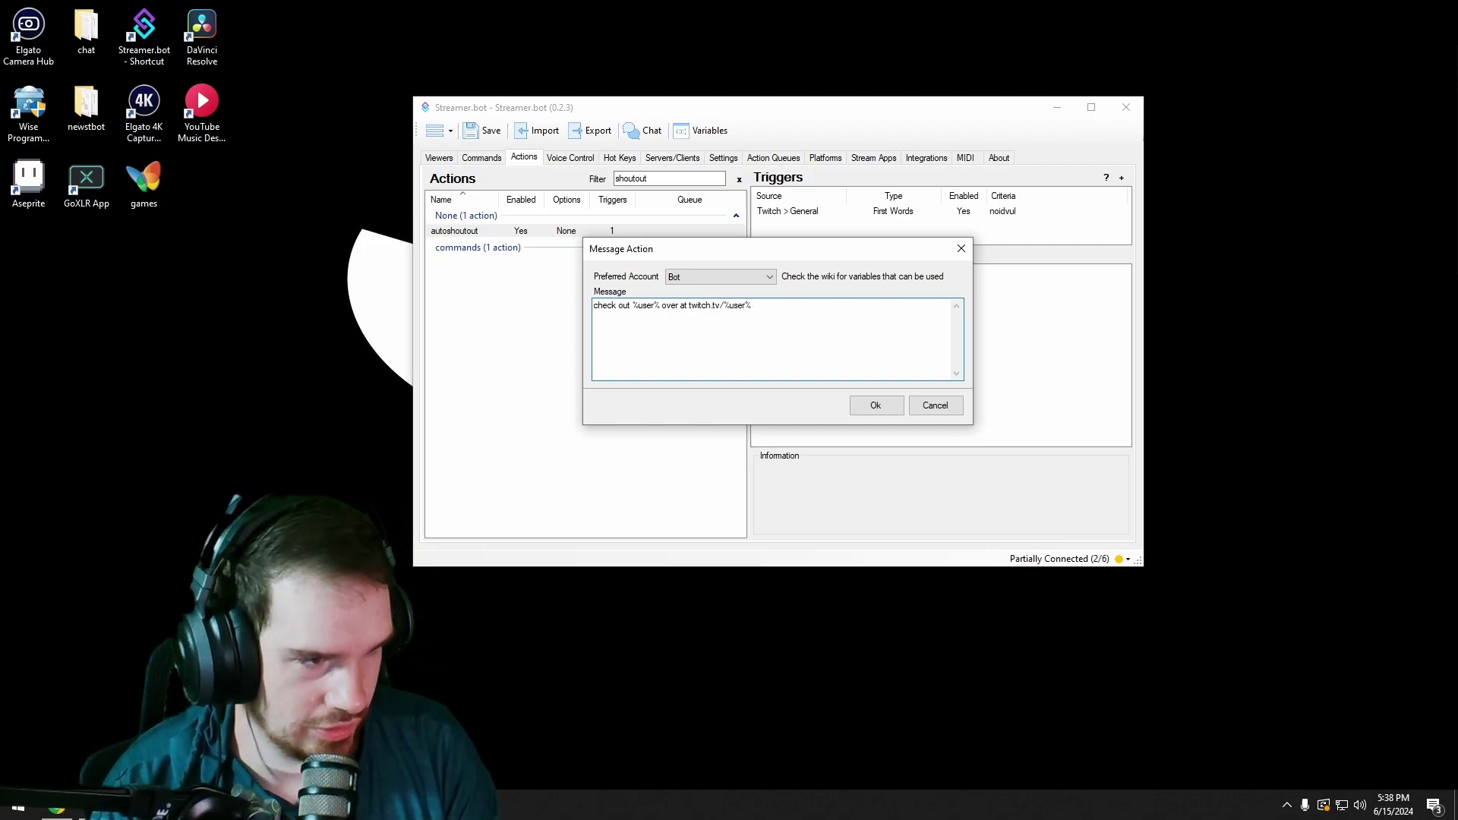
pyautogui.click(868, 401)
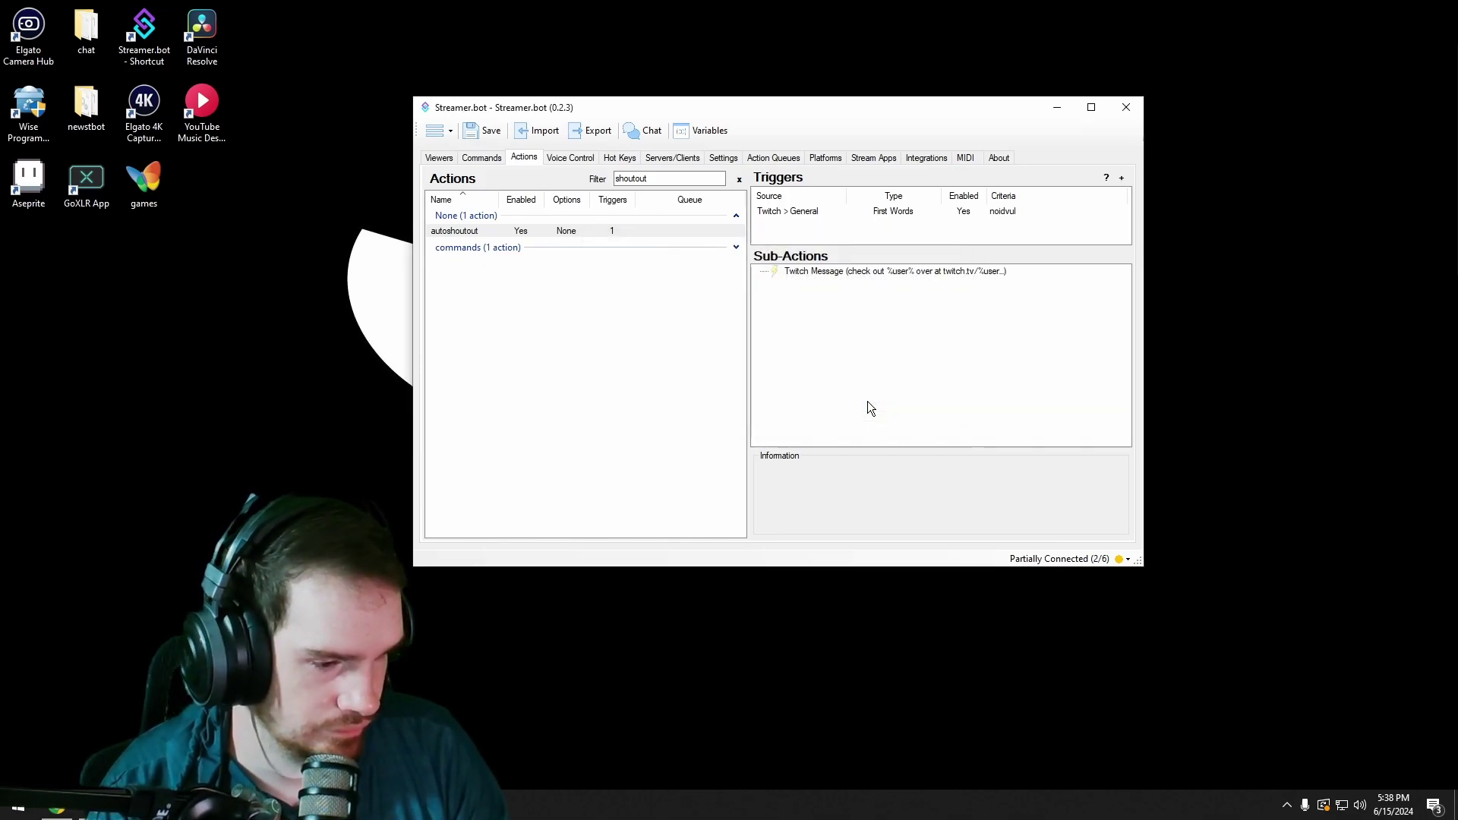
# Step: Post 'hi' in the Twitch channel chat from the Firefox tab
pyautogui.click(57, 809)
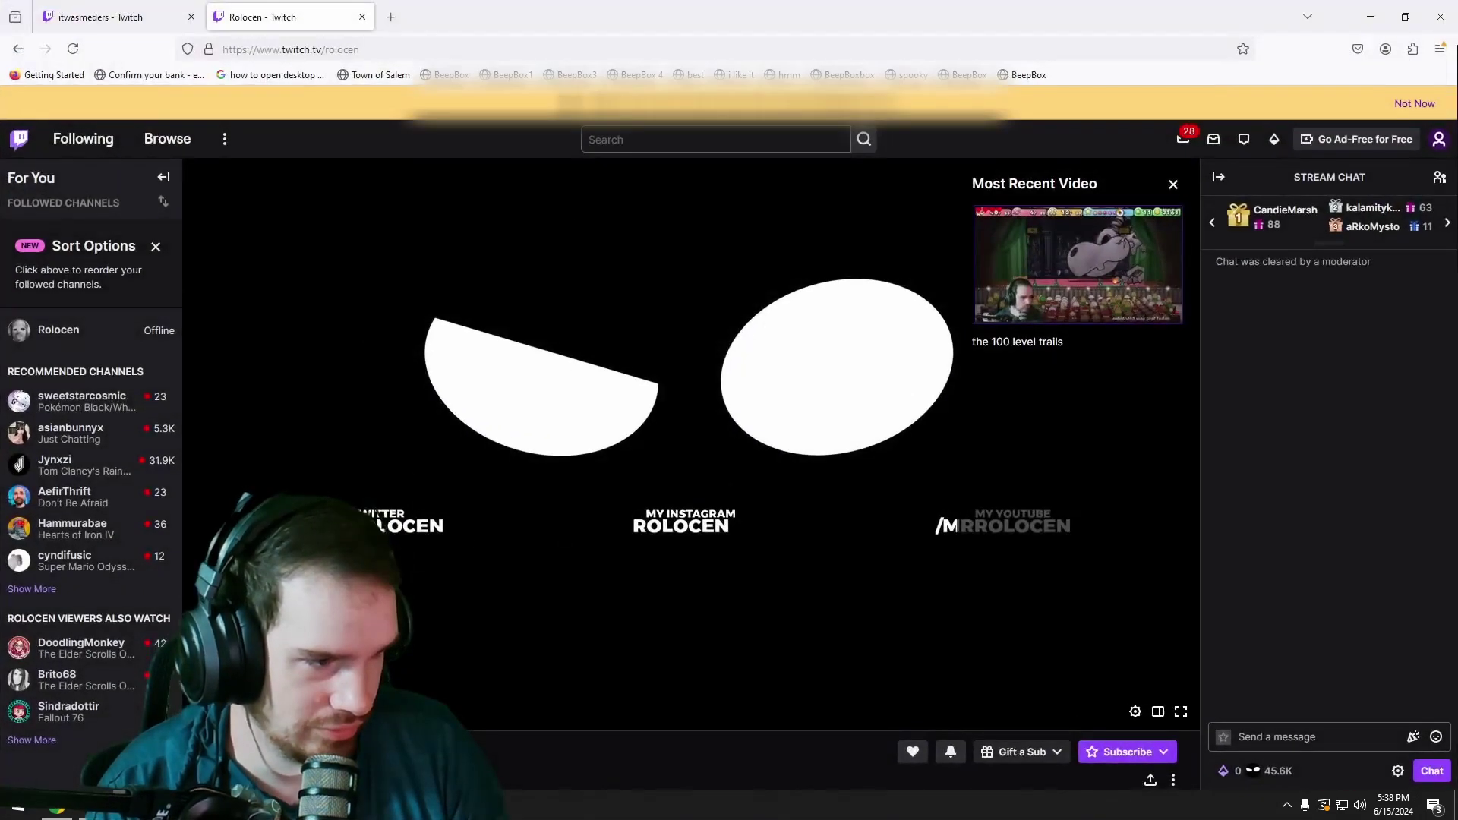
pyautogui.click(1334, 744)
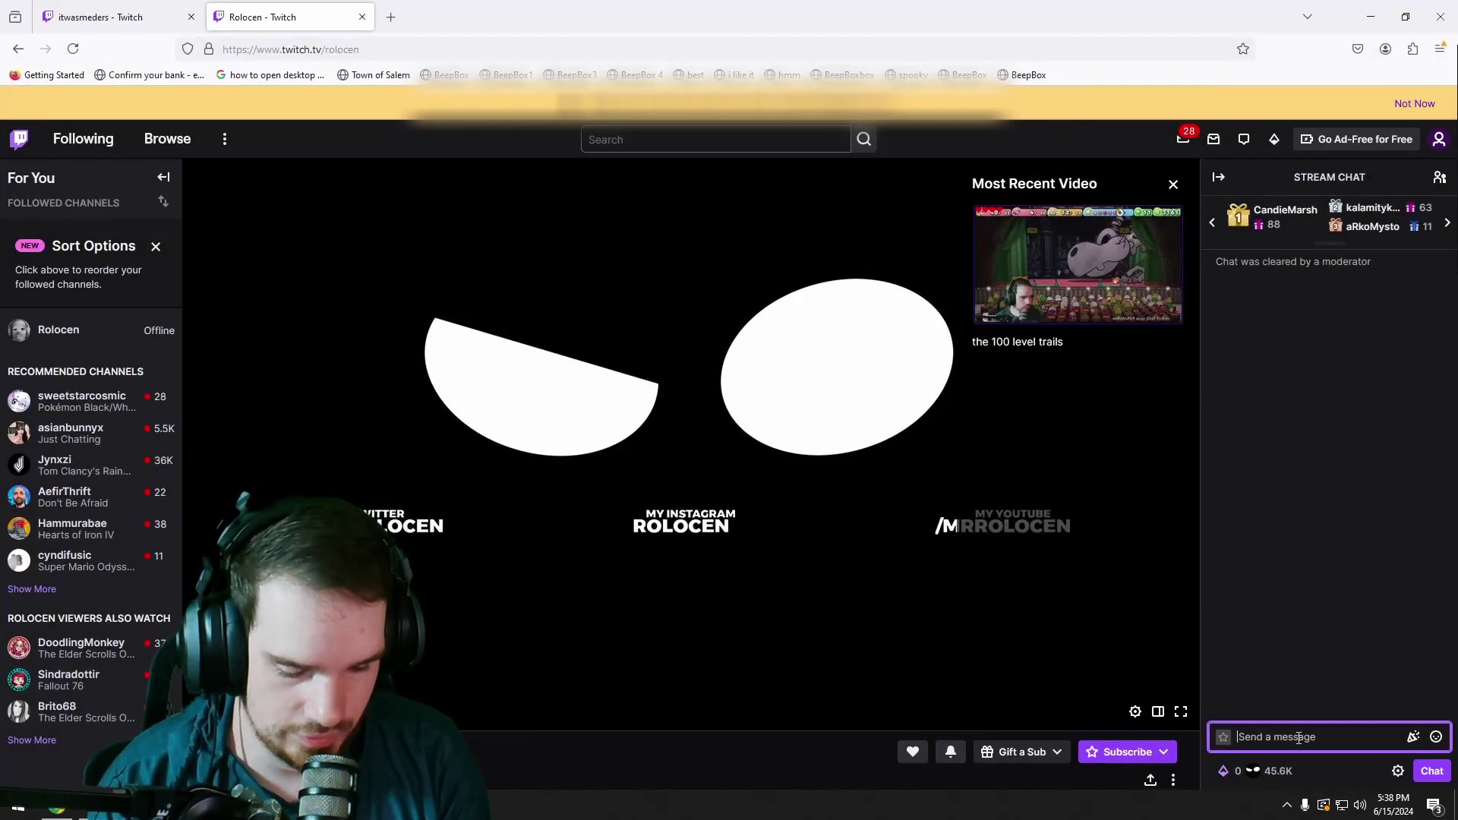
pyautogui.write('hi')
pyautogui.press('Return')
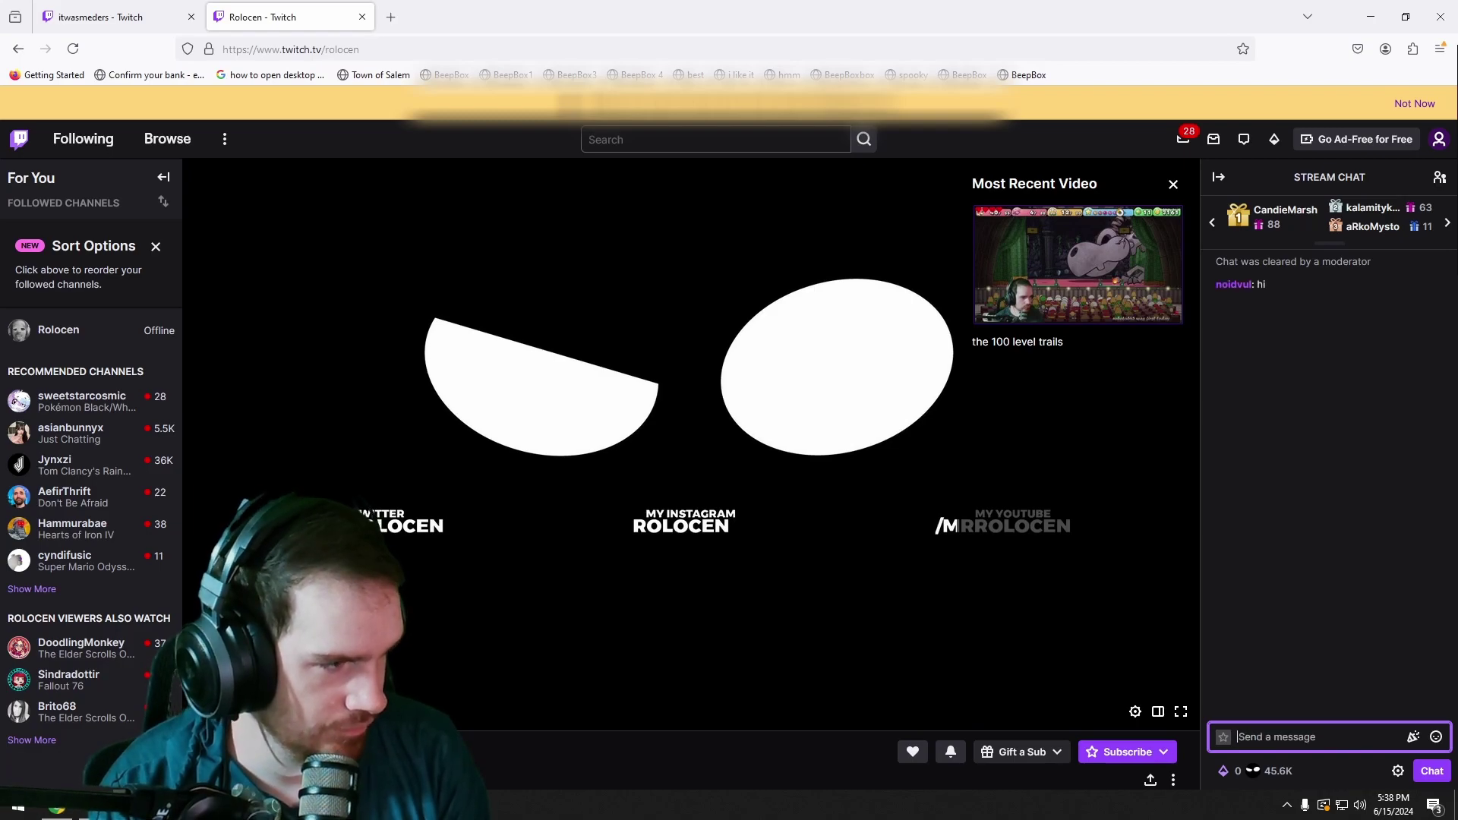